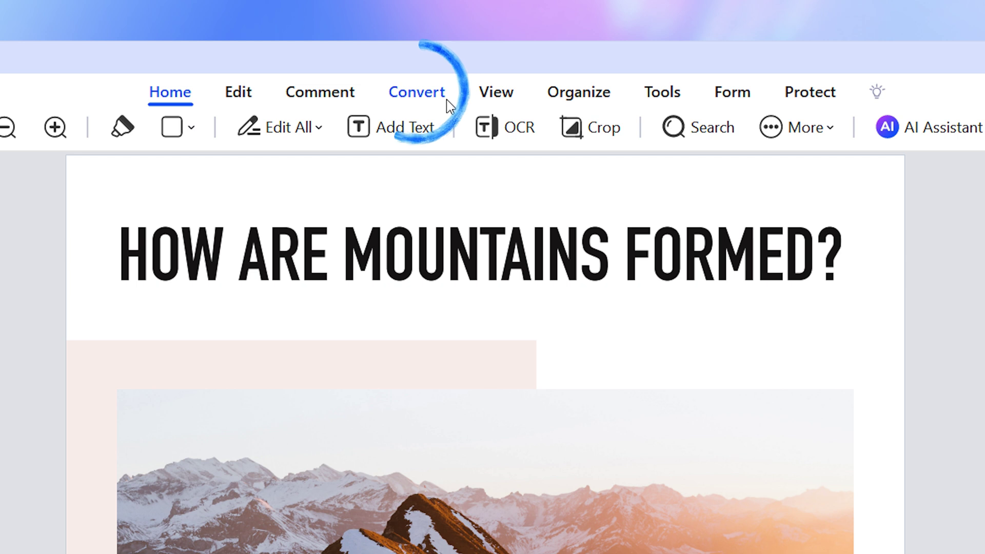
Start converting the mountains PDF to a PowerPoint file named Mountain.pptx.
click(446, 100)
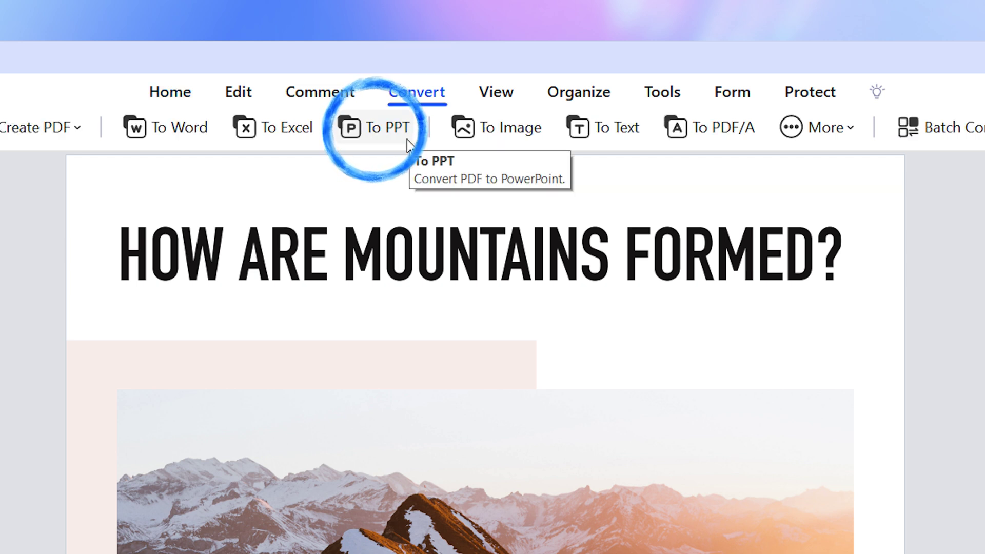
click(407, 139)
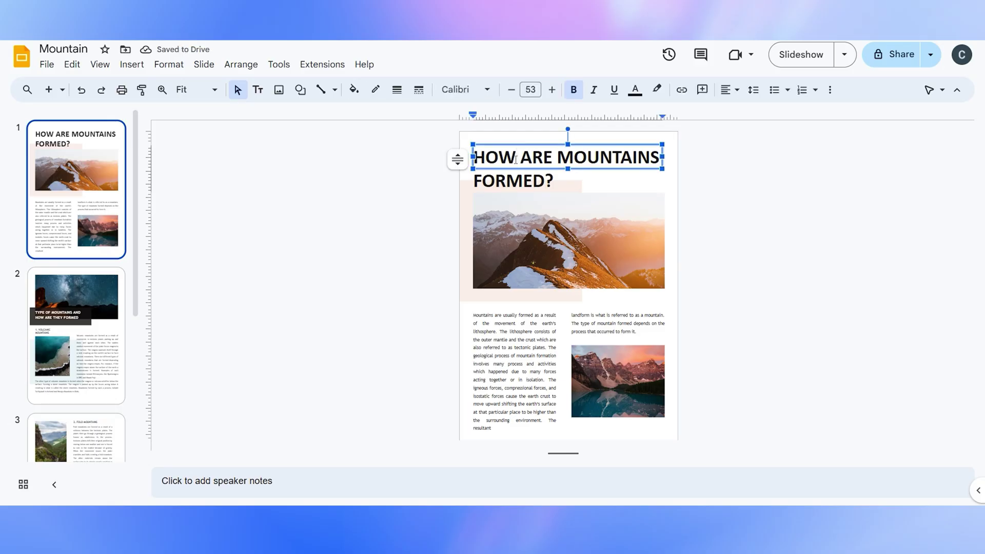
Edit the slide 1 title by replacing its opening with 'HOW' to test editability.
key(BackSpace)
key(BackSpace)
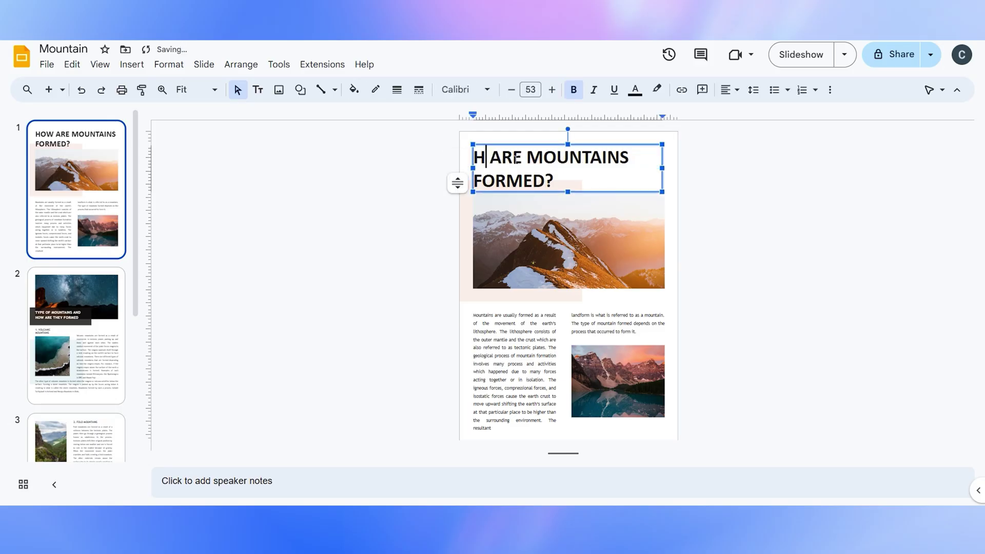
key(BackSpace)
text(HO)
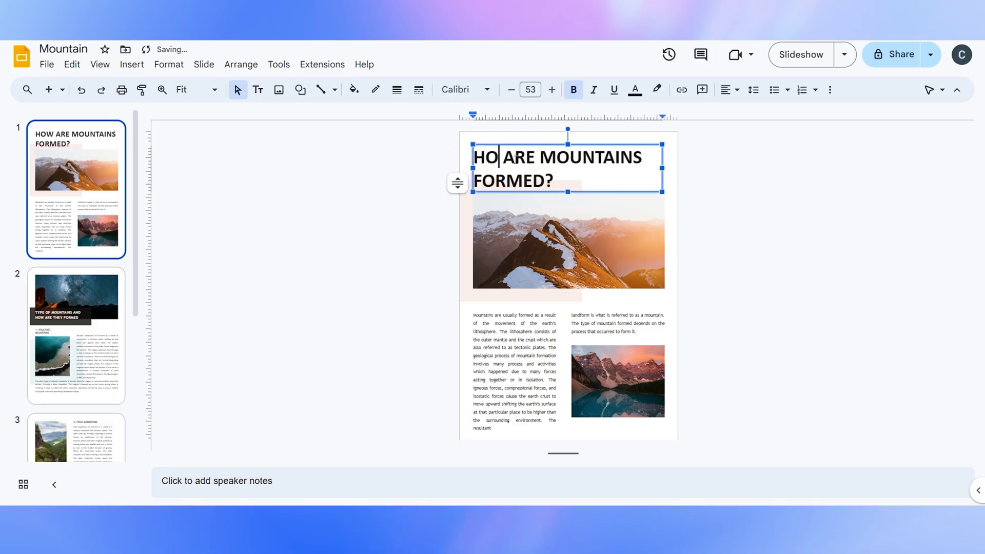
text(W)
click(718, 207)
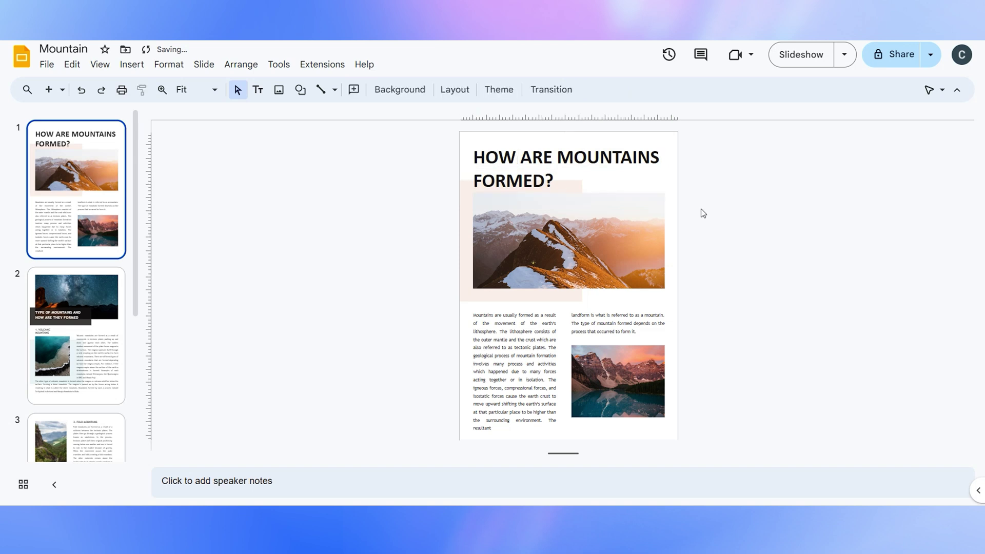
Step through slides 2 and 3, then return to the first slide.
key(Down)
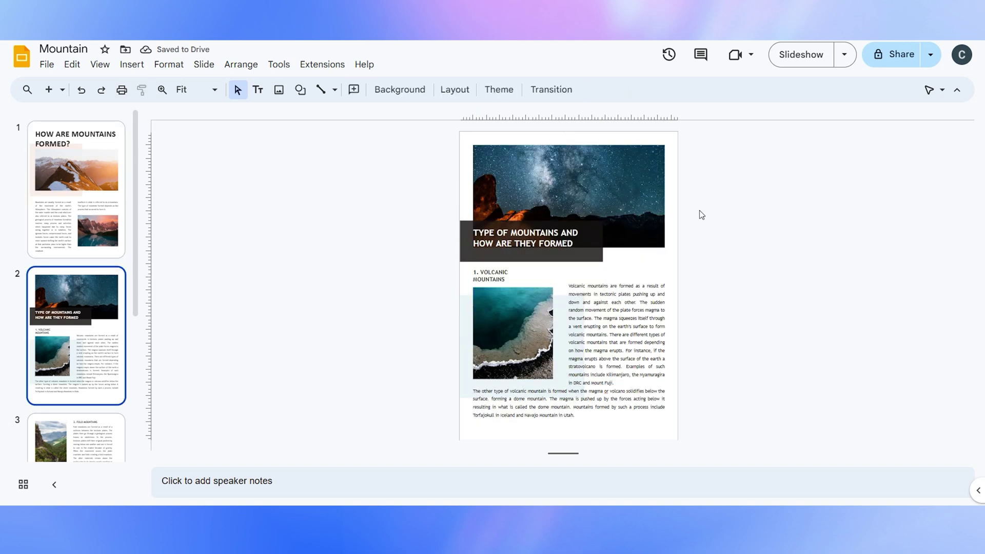
key(Down)
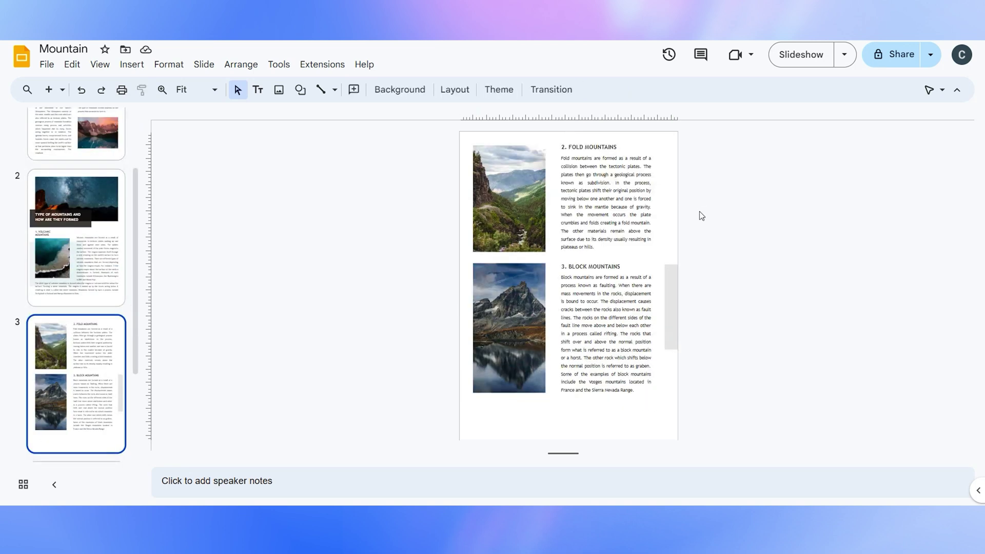
key(Up)
key(Up)
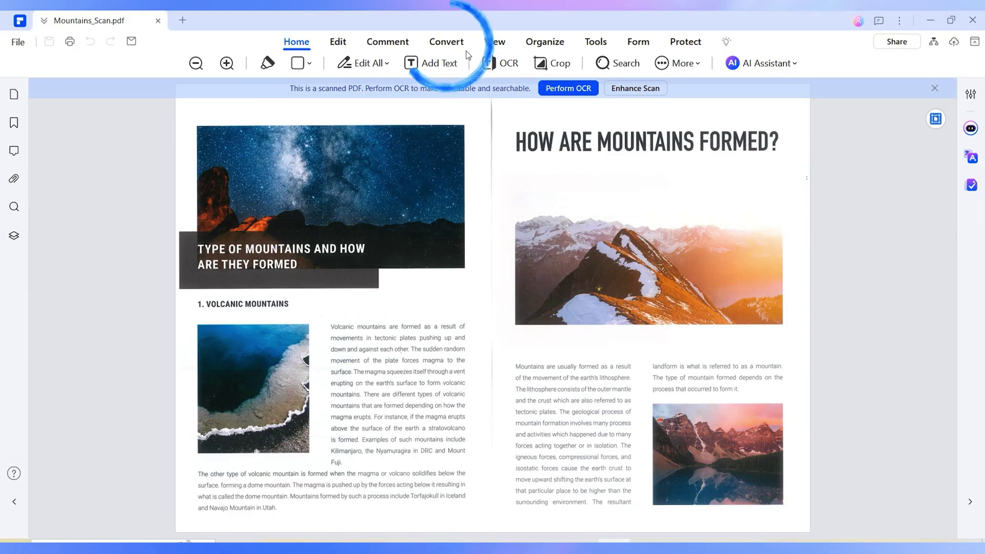
Convert Mountains_Scan.pdf to Mountains_Scan.pptx with OCR on scanned pages only, all pages.
click(468, 49)
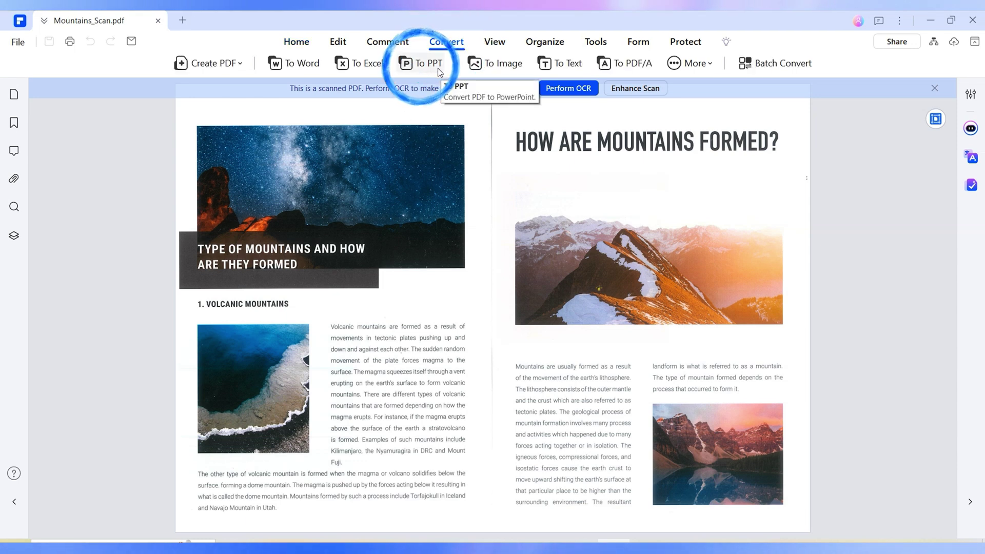
click(421, 63)
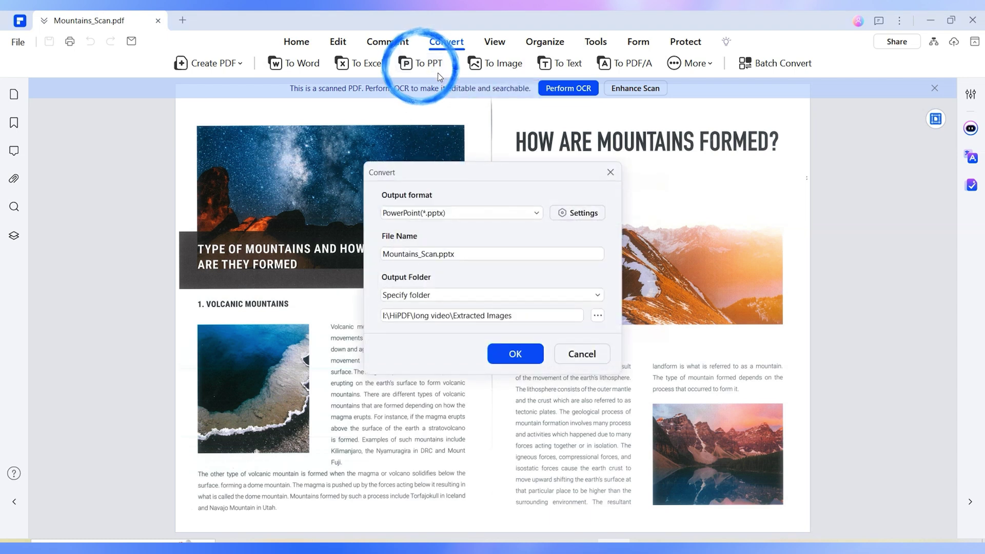
click(594, 219)
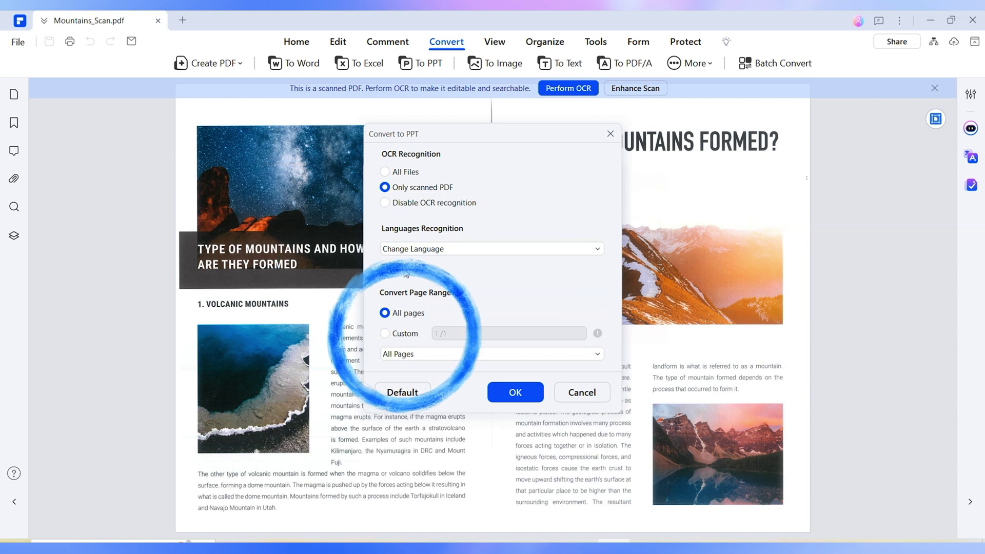
click(517, 393)
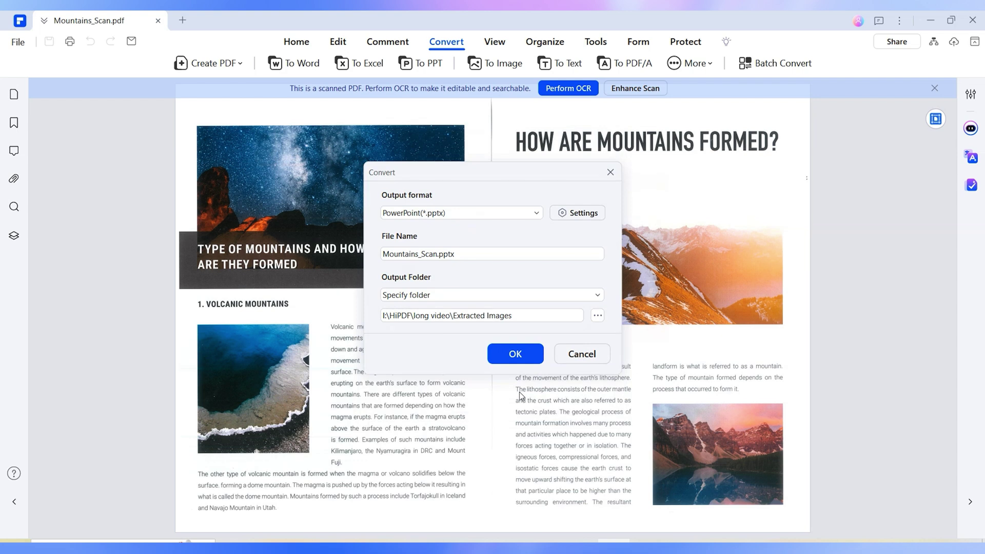
click(524, 359)
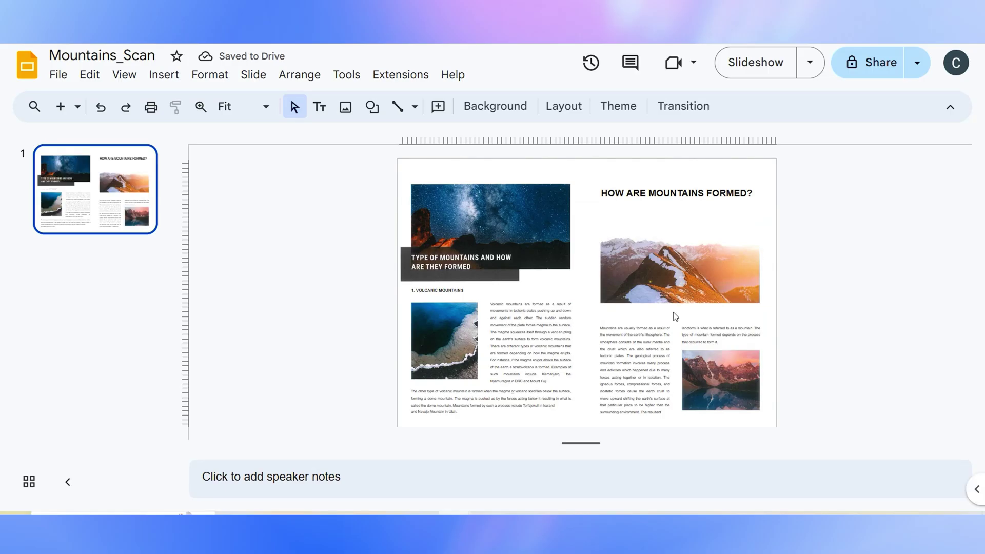
Zoom in and delete part of the slide title to test that it's editable.
ctrl+scroll(715, 215, up, 3)
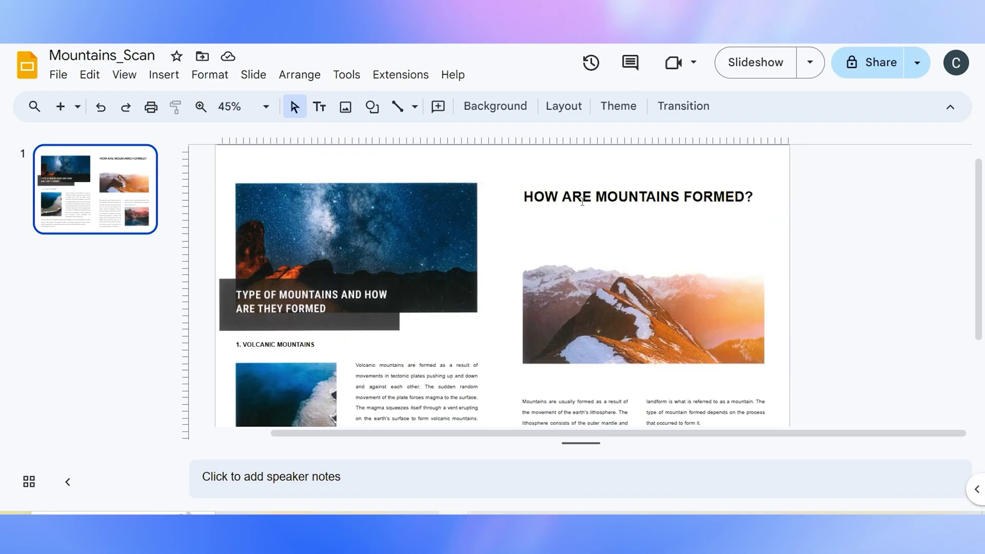
click(576, 196)
key(BackSpace)
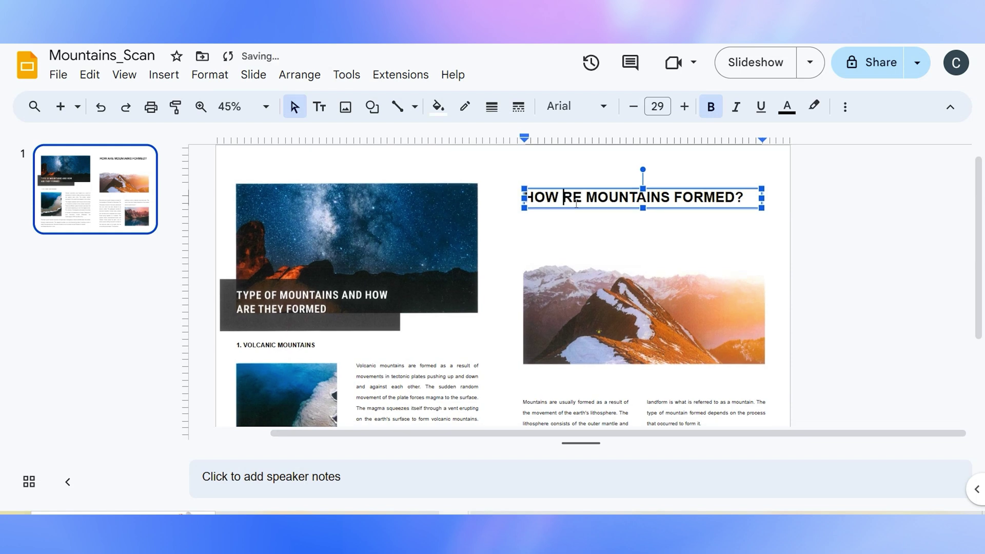
key(BackSpace)
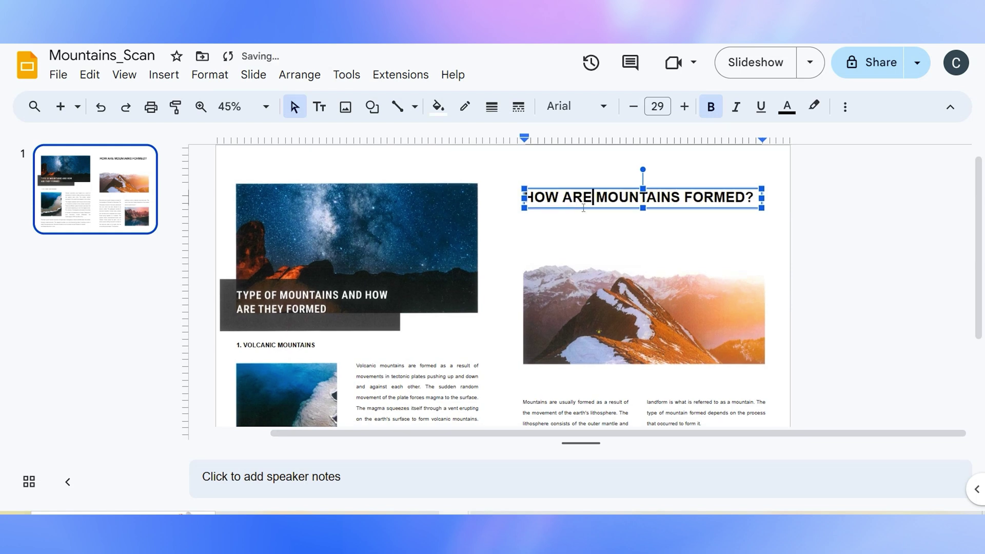
Drag the mountain photo up to sit just below the title.
click(692, 258)
drag(691, 268, 686, 278)
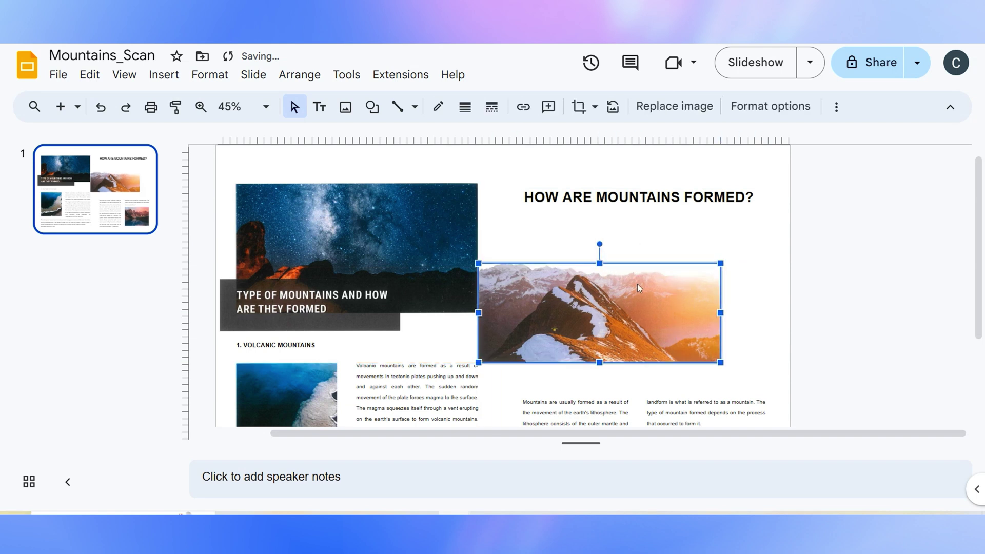
drag(653, 278, 704, 321)
scroll(700, 318, down, 2)
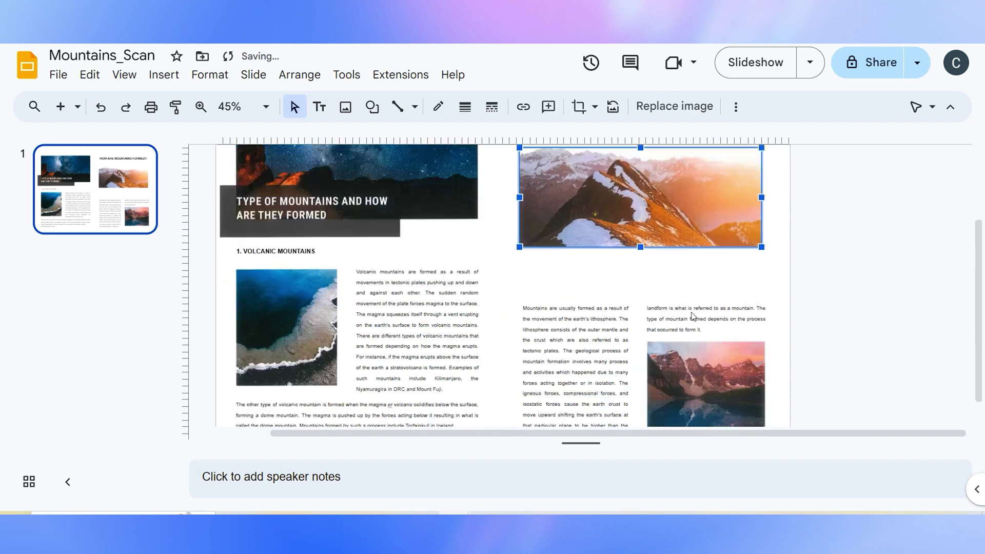
scroll(698, 315, down, 1)
scroll(693, 313, up, 3)
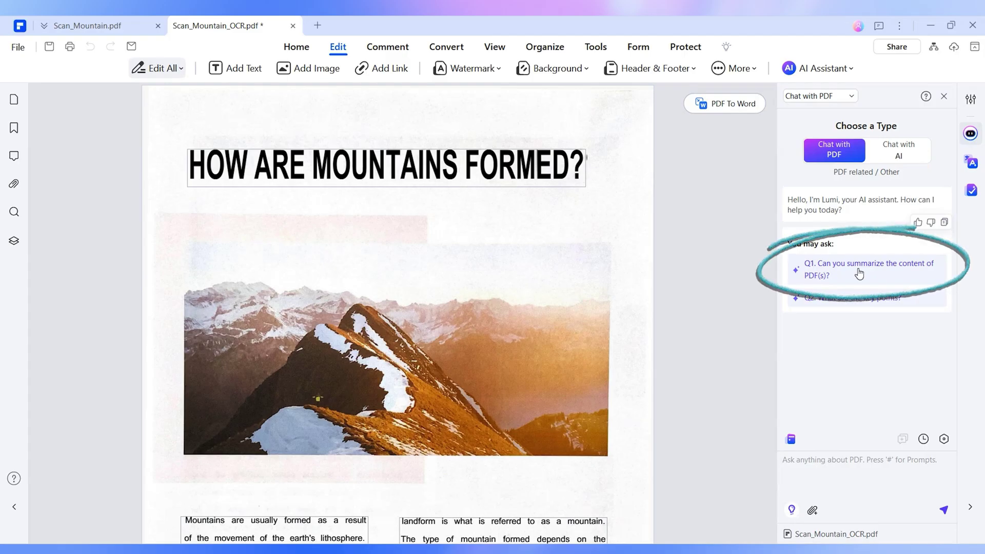
Have the AI Assistant summarize the mountains PDF, then generate a presentation from it.
click(859, 274)
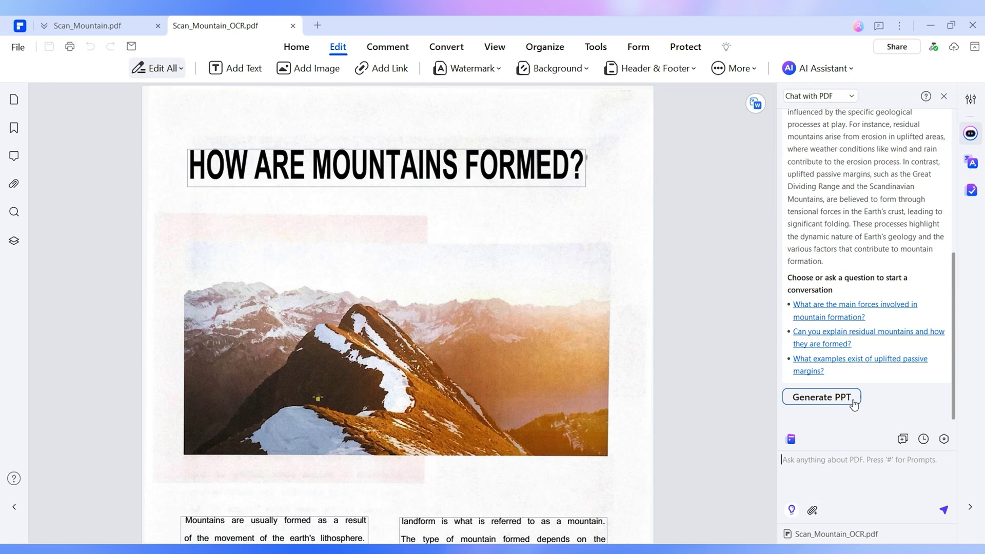
click(821, 397)
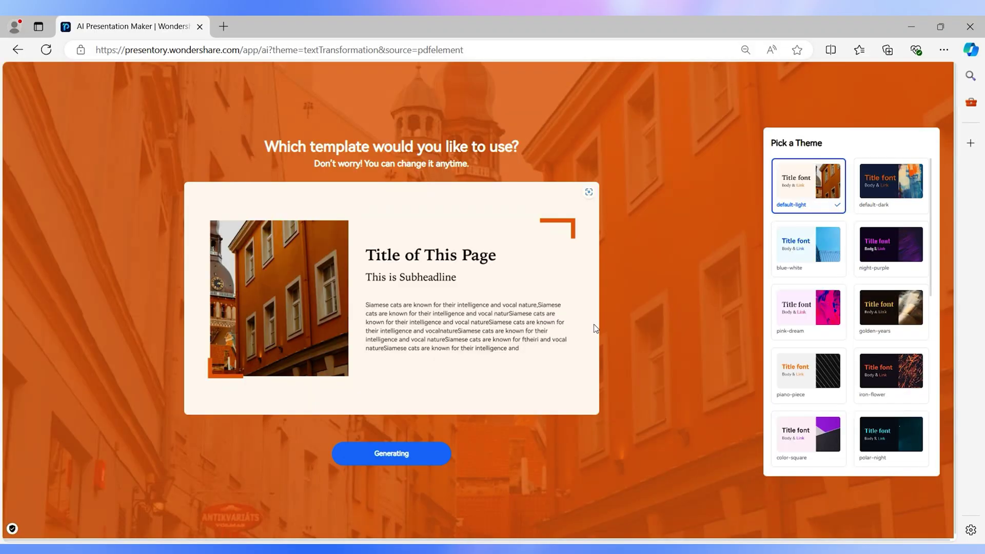
Preview default-dark, then generate the mountains deck with the blue-white theme.
click(903, 187)
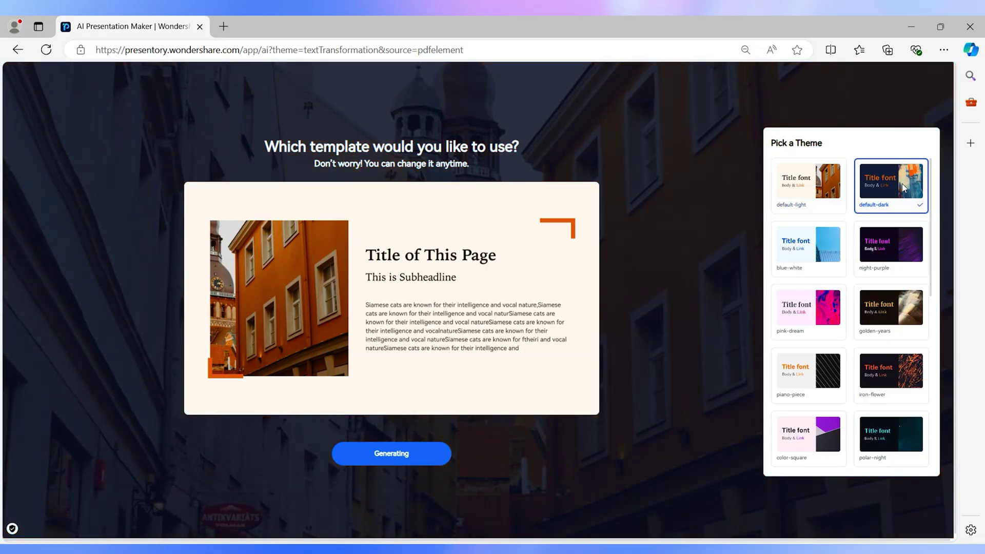
click(824, 251)
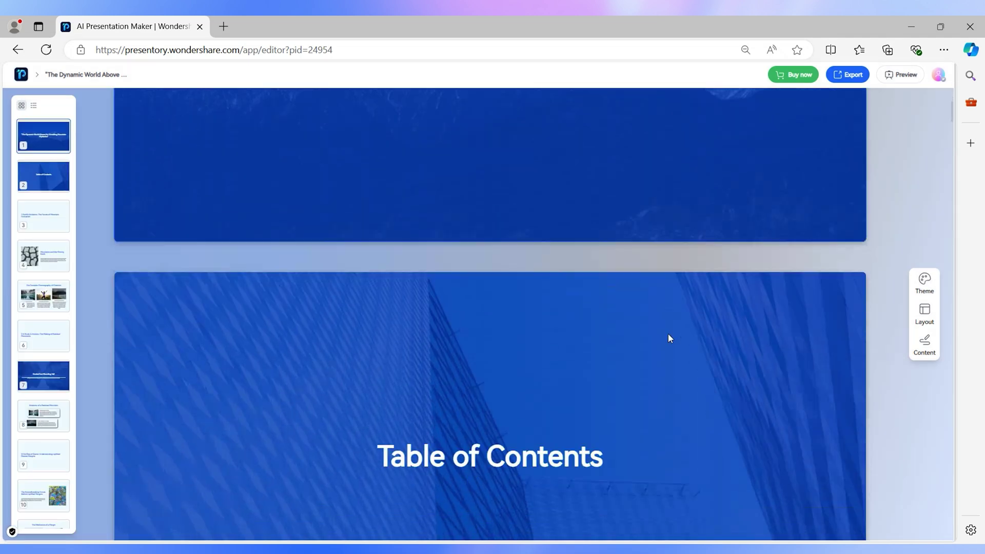
scroll(668, 333, down, 5)
Try Piano piece, Color square, Happy hours and spring clouds themes, then apply blue violet fluid.
scroll(668, 339, down, 5)
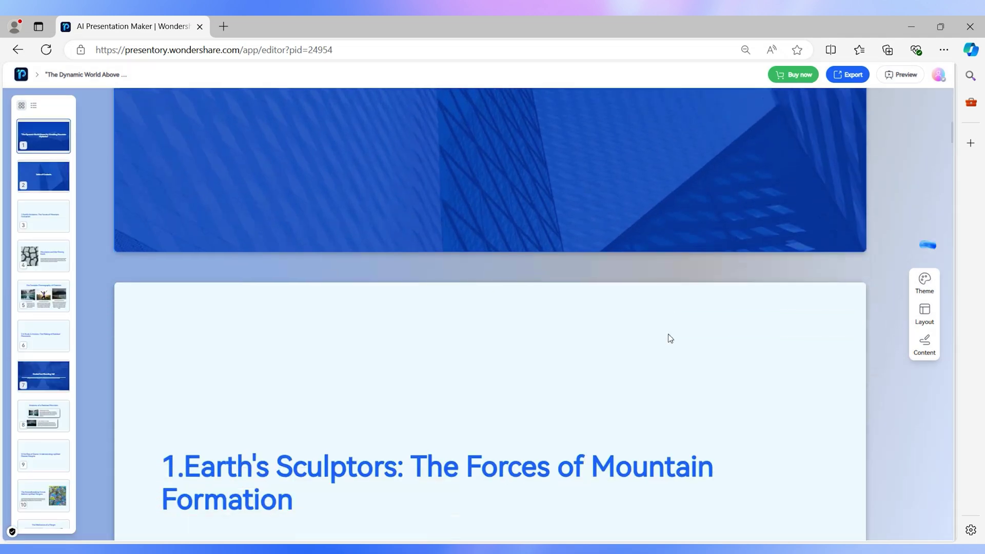
scroll(669, 338, down, 5)
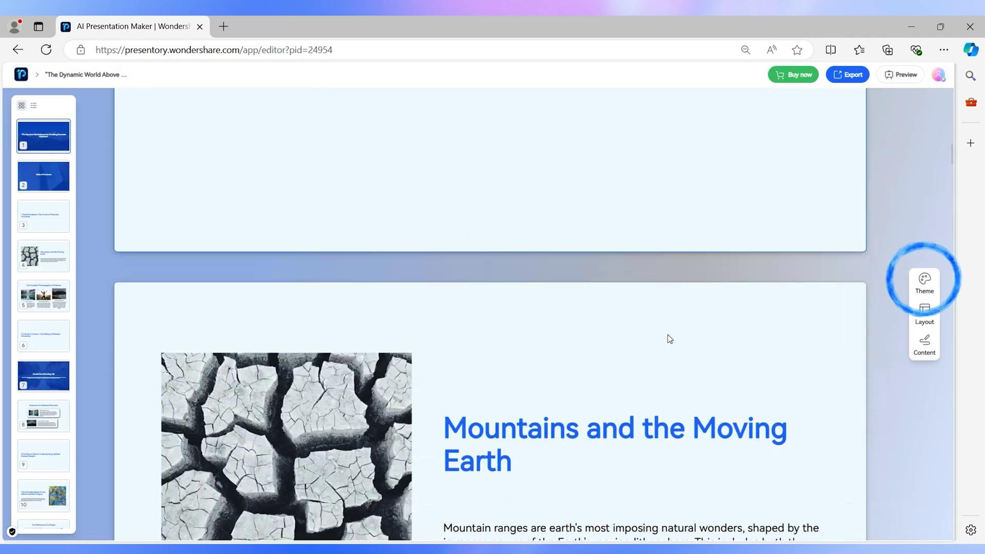
scroll(670, 335, down, 10)
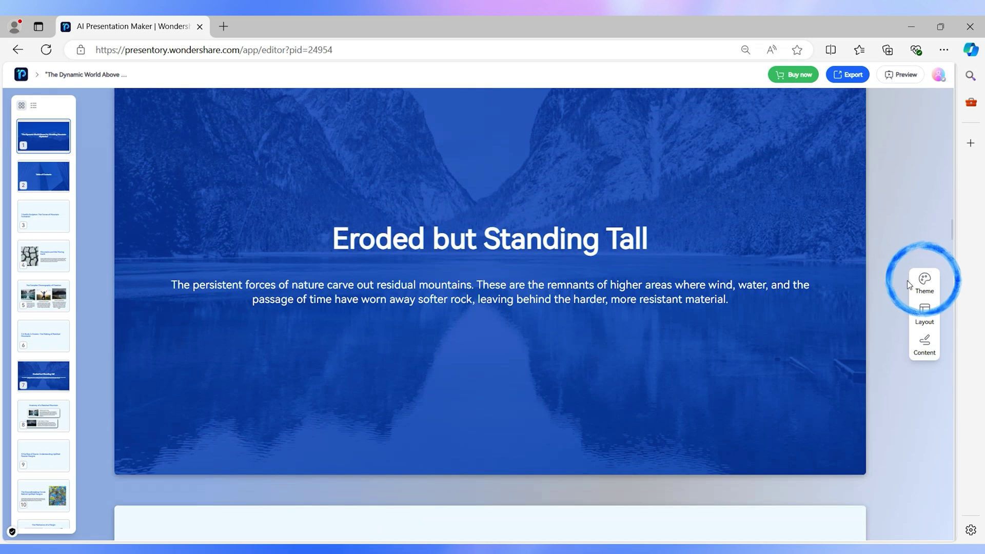
click(930, 284)
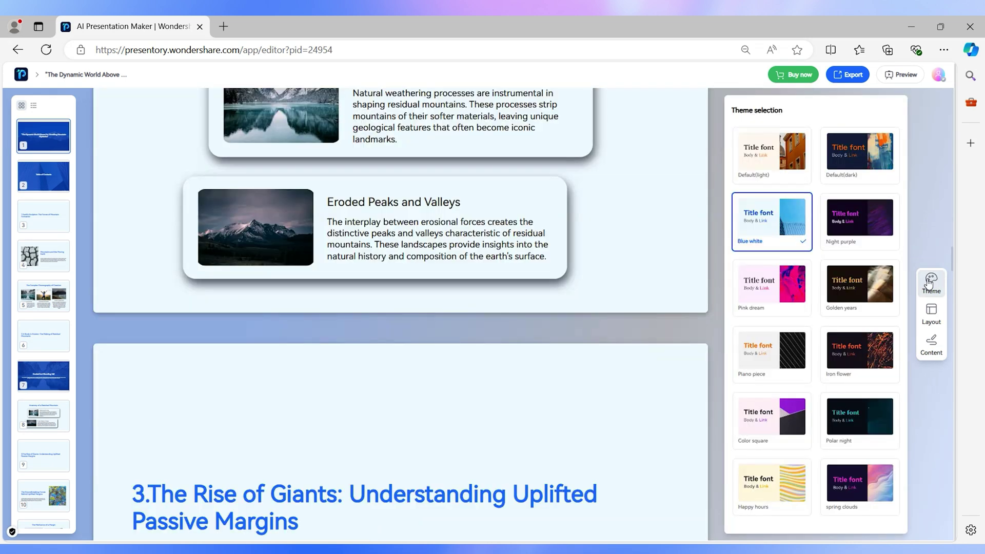
click(766, 353)
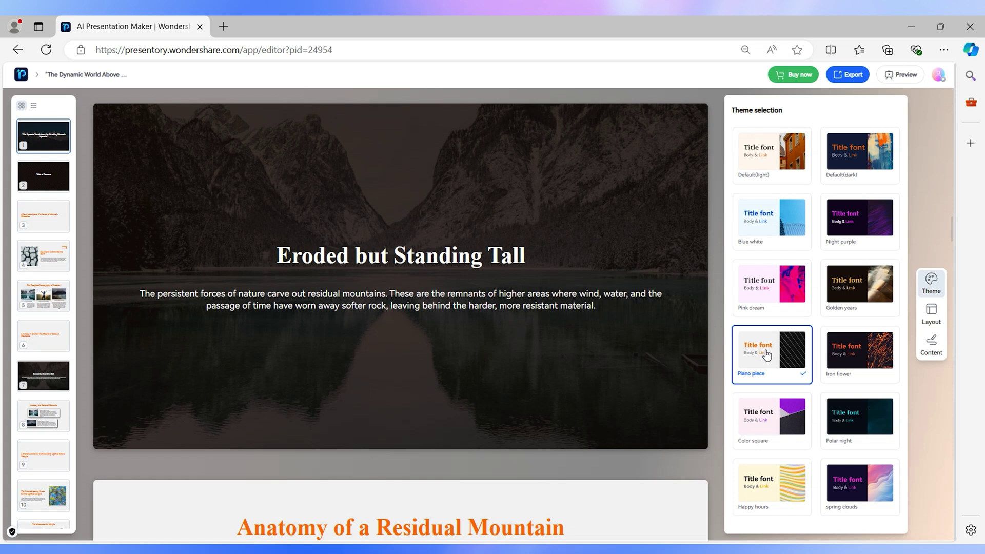
click(786, 411)
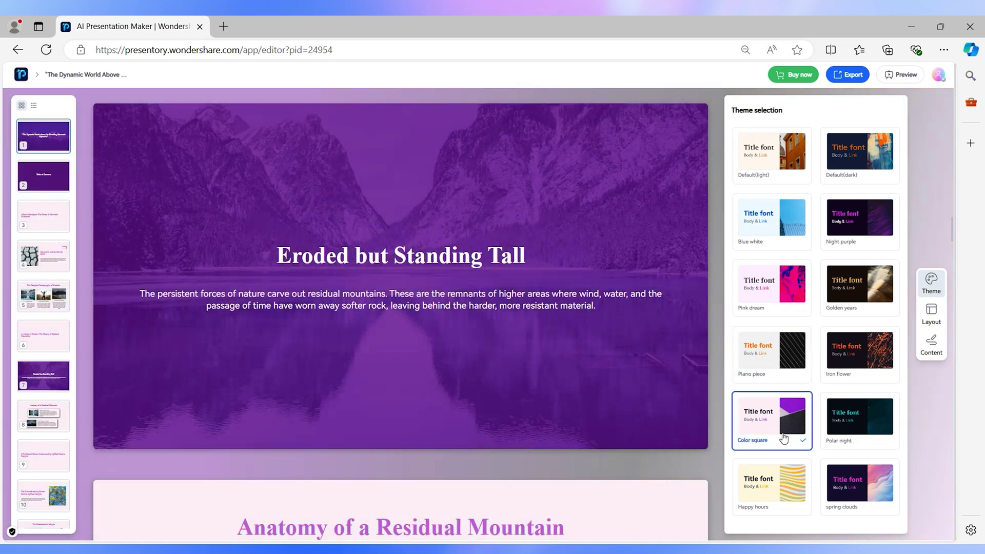
click(781, 477)
click(864, 478)
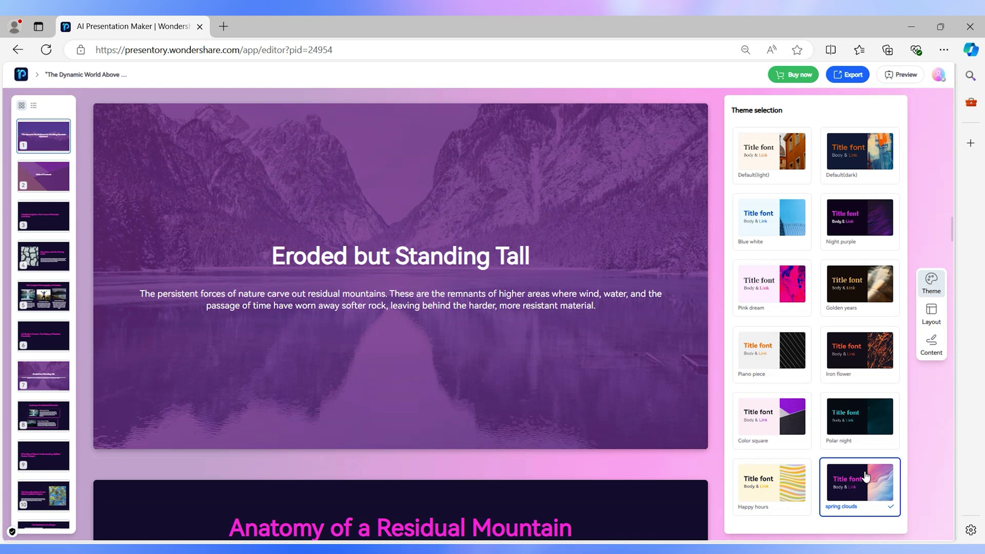
scroll(865, 398, down, 2)
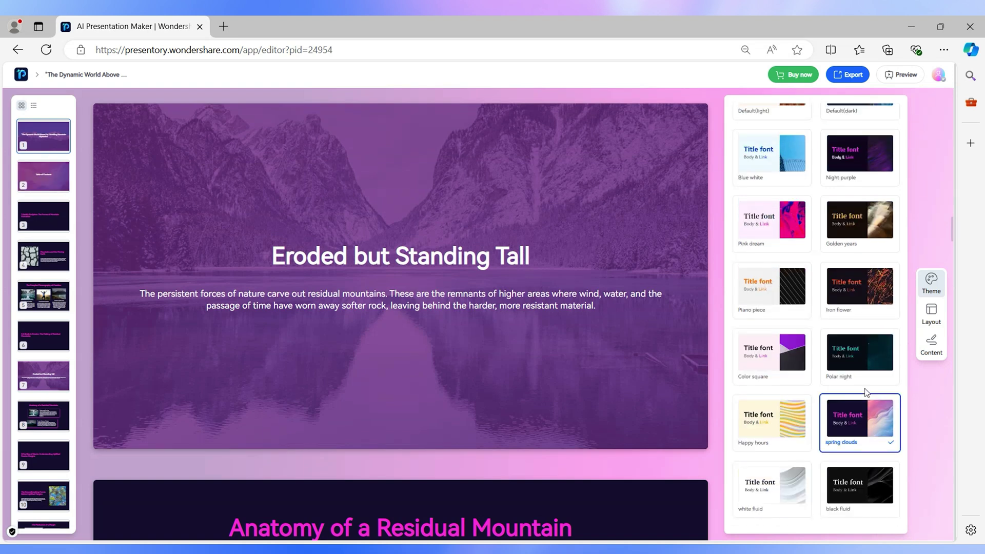
scroll(865, 395, down, 5)
click(845, 429)
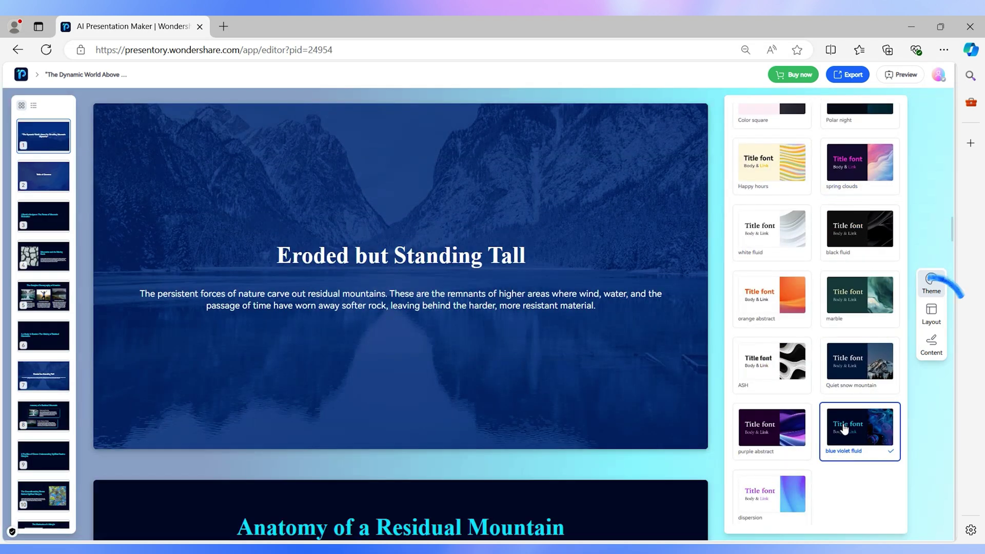
click(931, 315)
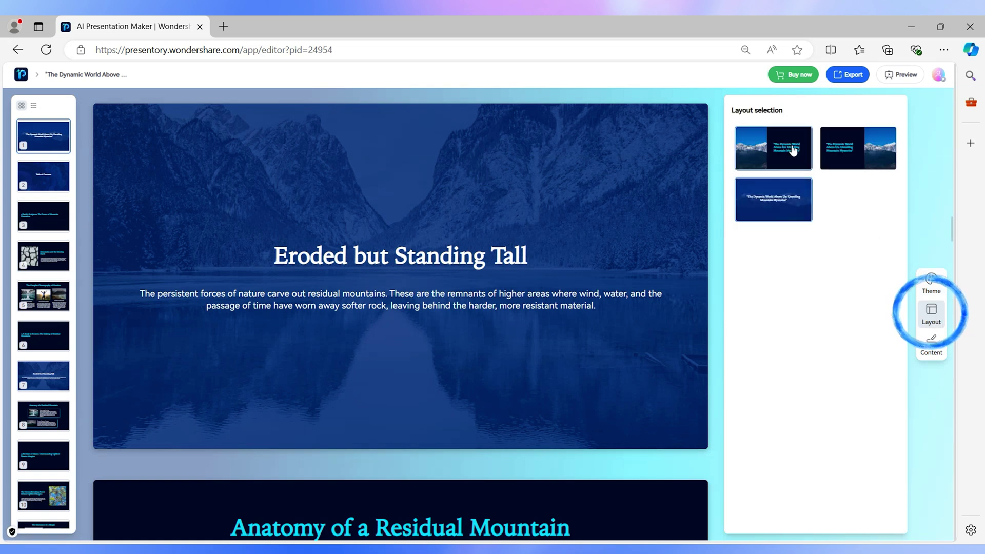
Give the title slide a centred title over the full mountain image.
click(772, 147)
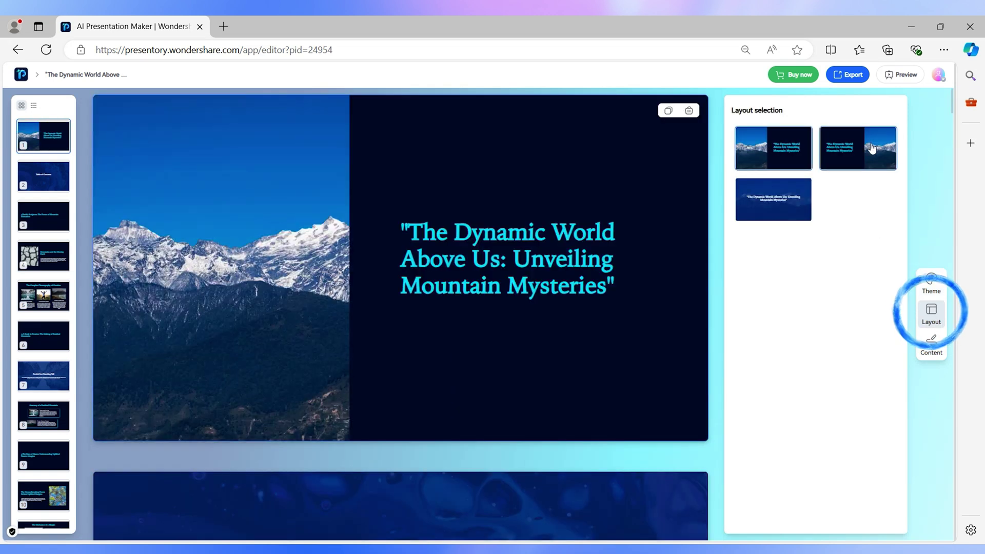
click(872, 149)
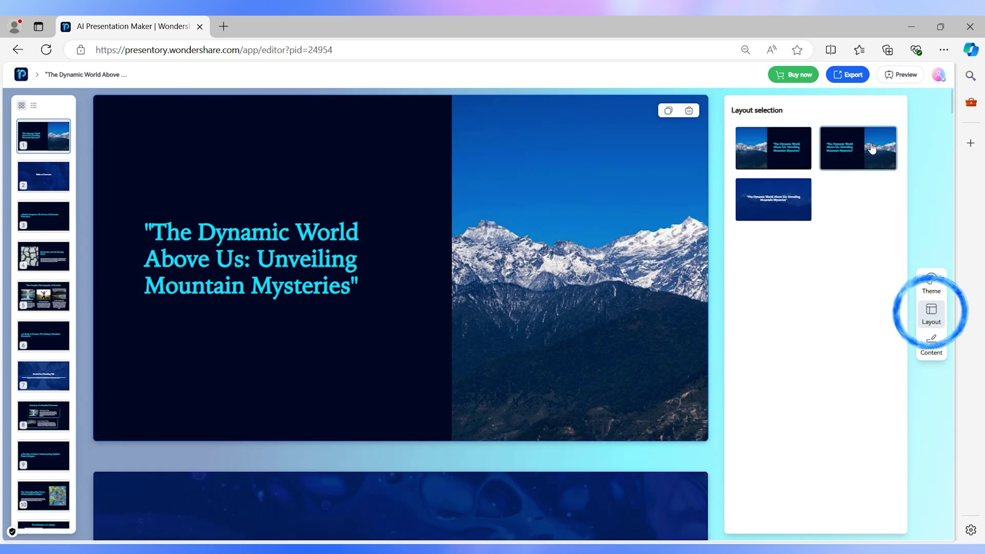
click(792, 206)
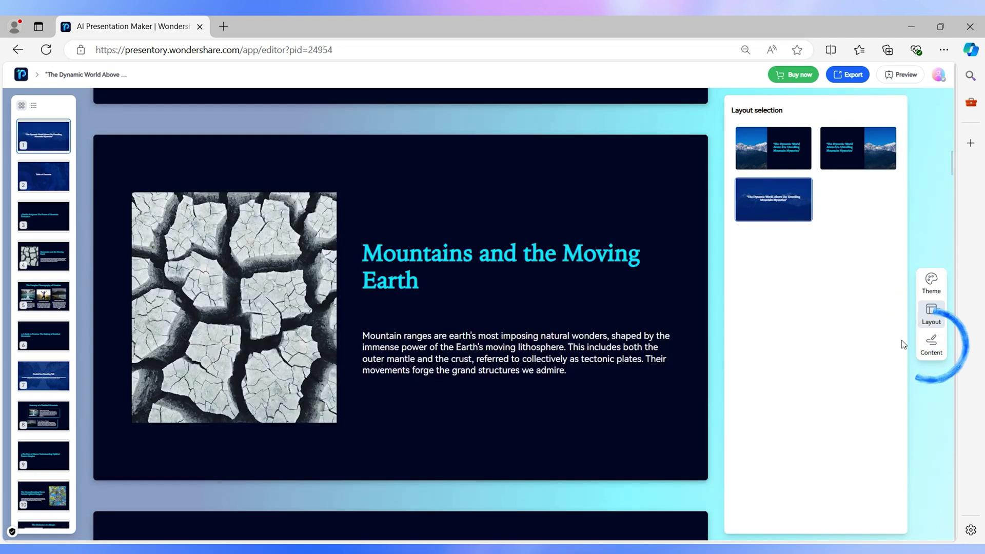
Shorten the Mountains and the Moving Earth slide's body paragraph.
click(931, 344)
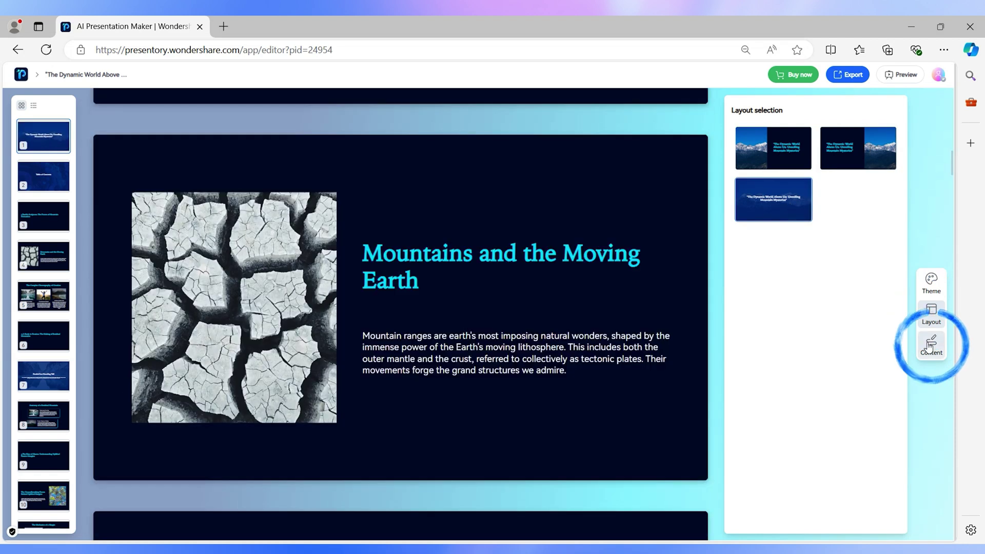
click(547, 347)
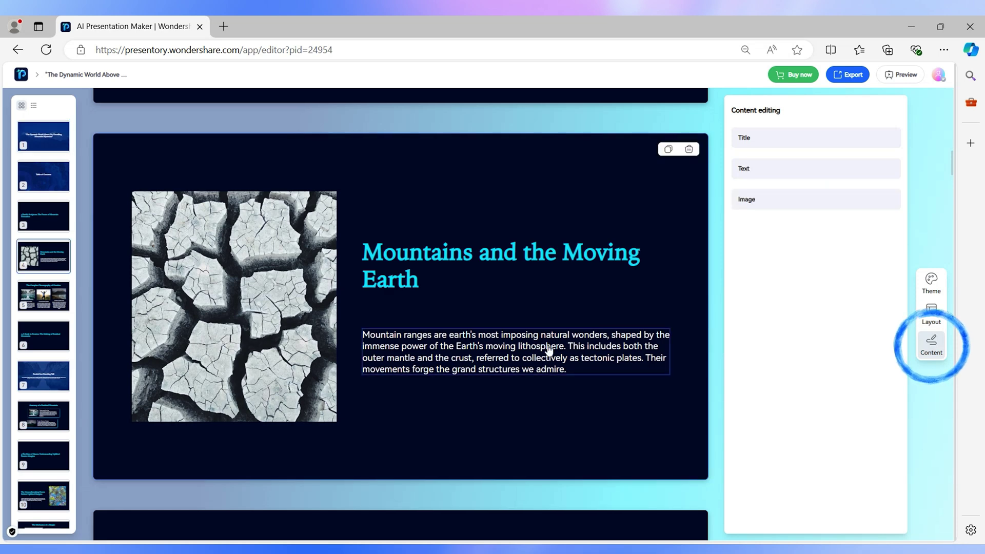
click(863, 216)
key(BackSpace)
key(BackSpace)
key(BackSpace)
key(BackSpace)
key(BackSpace)
key(BackSpace)
key(BackSpace)
key(BackSpace)
key(BackSpace)
key(BackSpace)
key(BackSpace)
key(BackSpace)
key(BackSpace)
key(BackSpace)
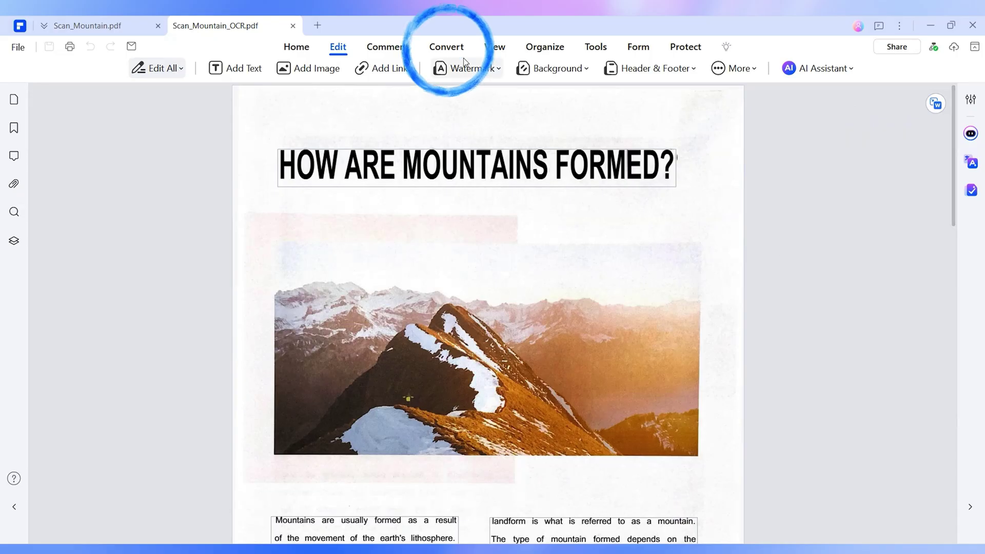
Export the PDF's pictures as JPG images at original DPI into Extracted Images, and open that folder.
click(461, 49)
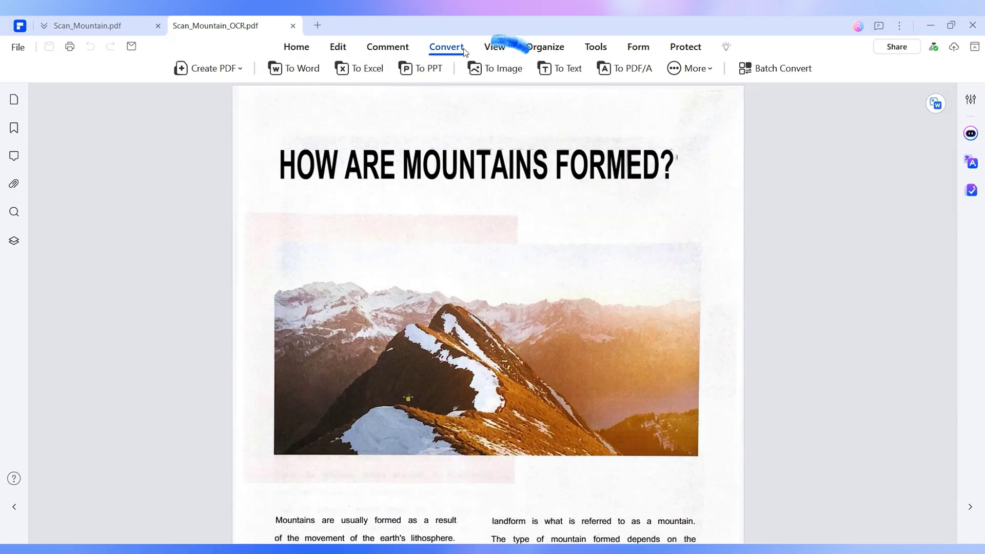
click(514, 76)
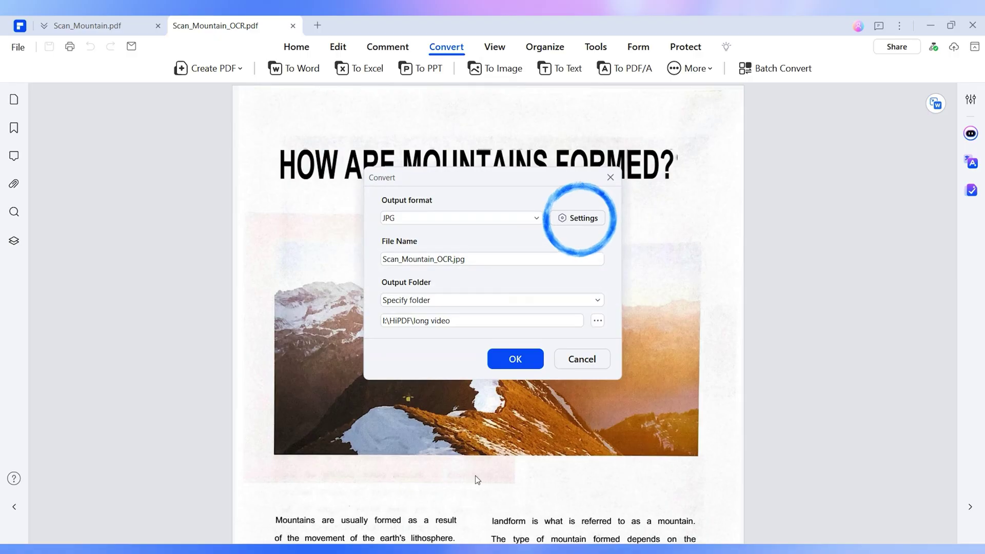
click(559, 177)
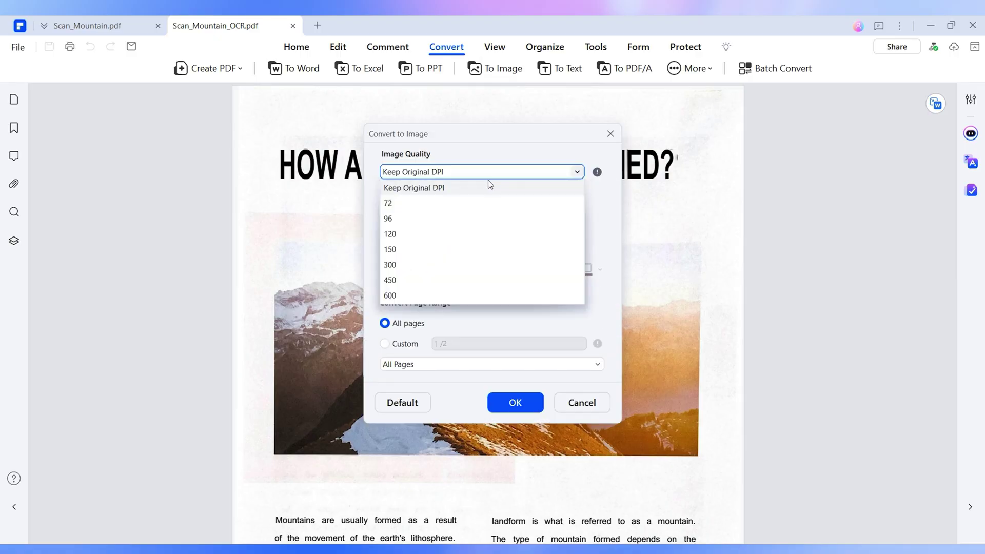
click(450, 190)
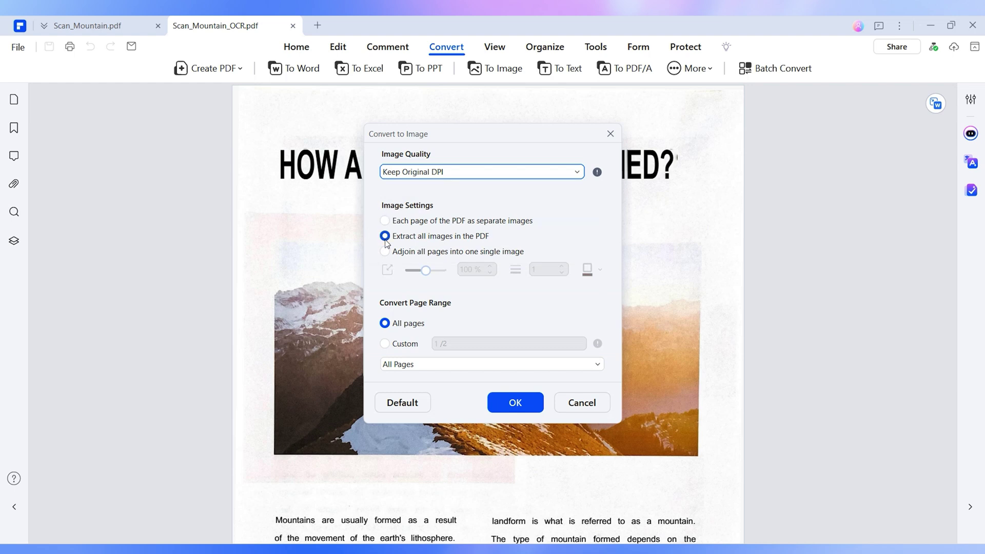
click(532, 398)
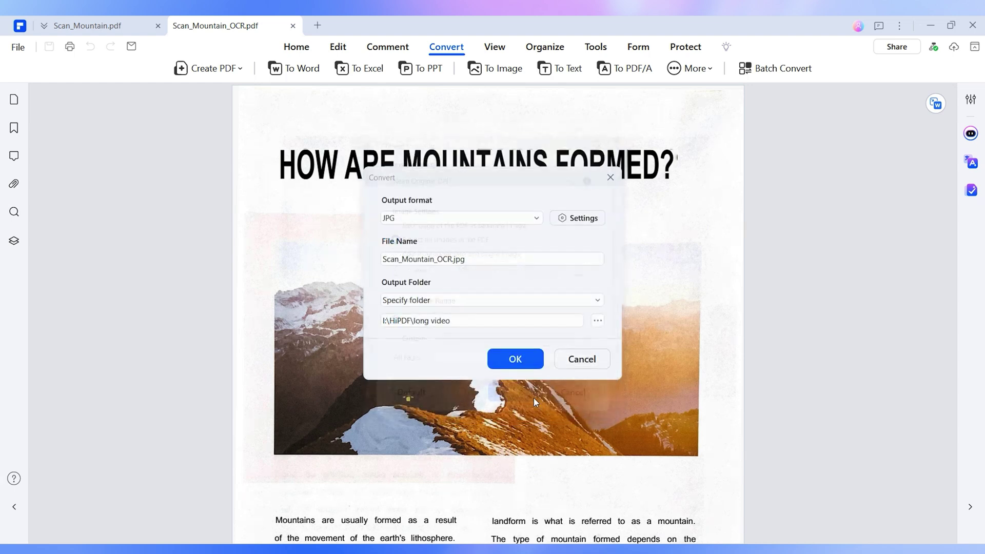
click(529, 366)
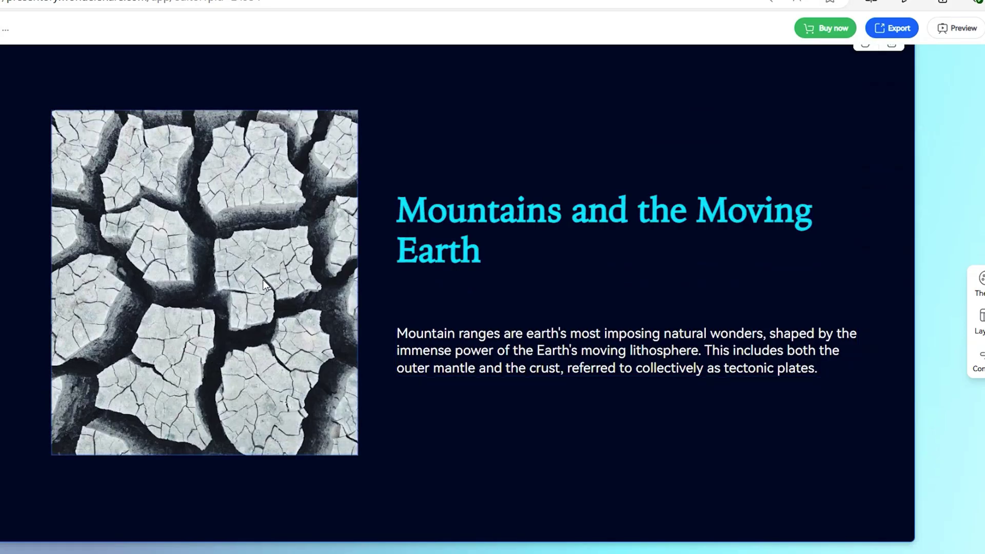
click(262, 279)
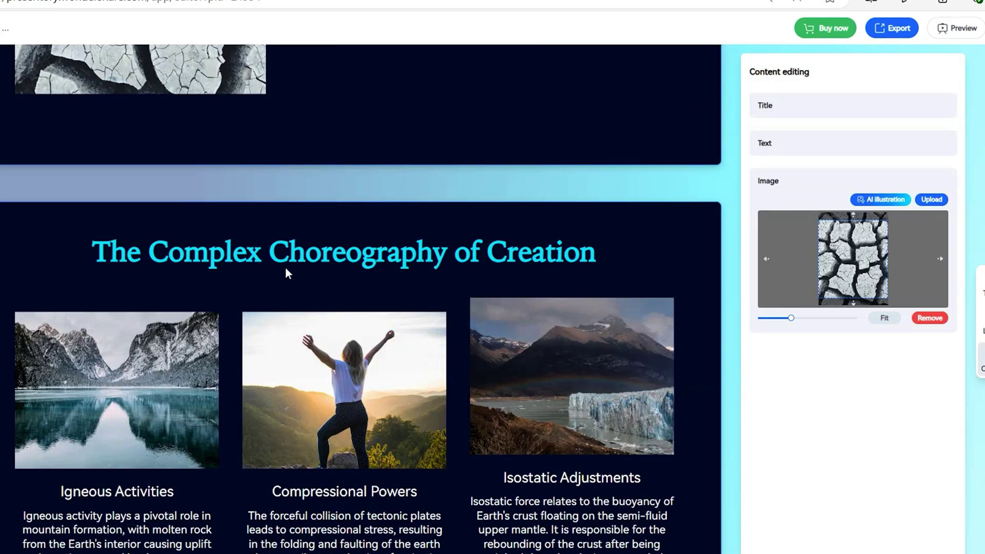
Replace slide 4's cracked-earth image with the uploaded page1_1 snowy mountain photo and reposition its crop.
scroll(289, 273, up, 5)
scroll(300, 264, up, 3)
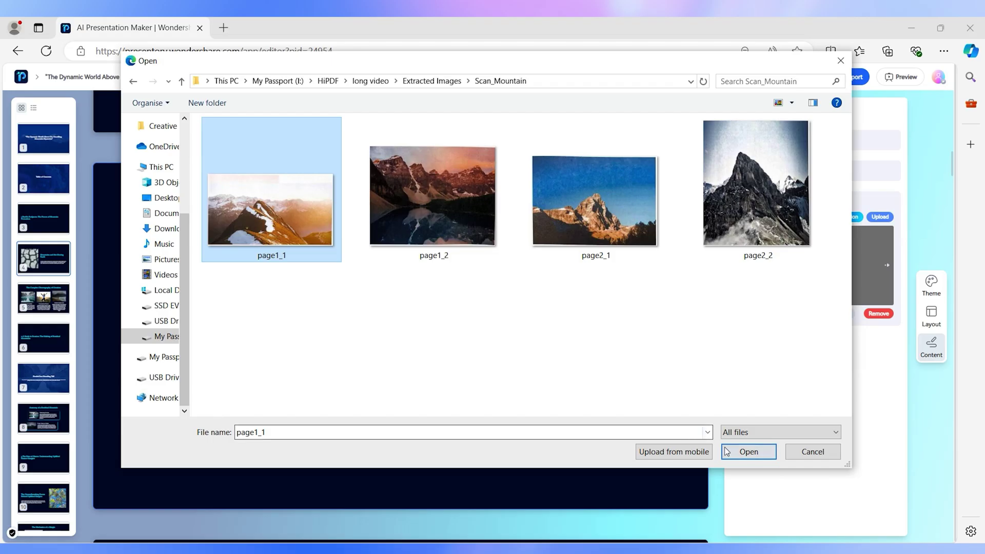
click(726, 451)
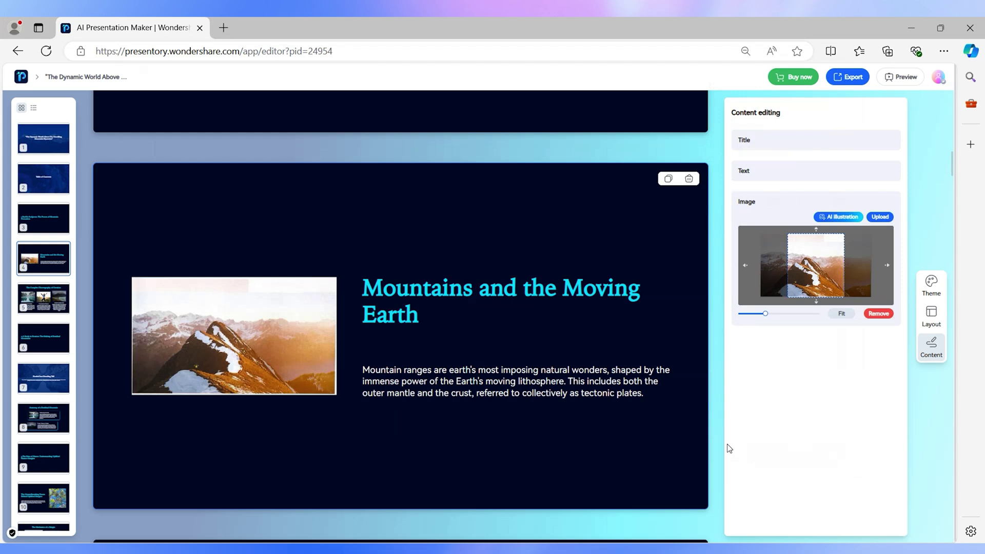
drag(818, 262, 823, 265)
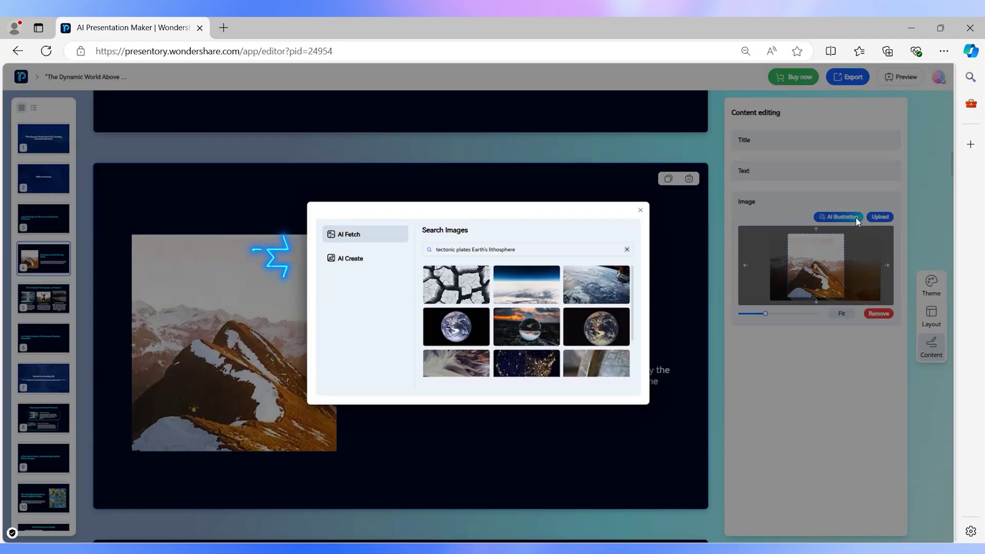
Replace slide 4's photo with the third AI image generated from the prompt 'Mountain formation,'.
click(359, 259)
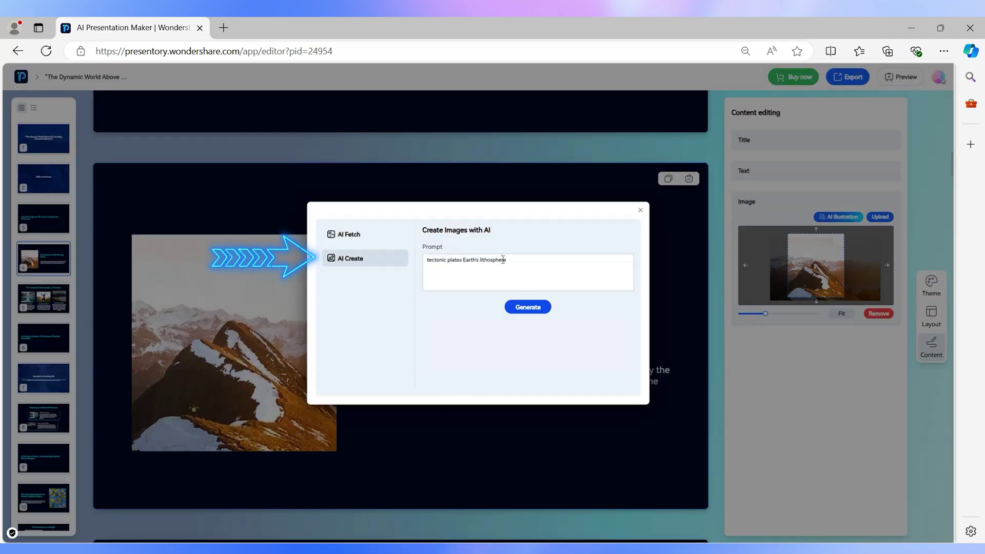
drag(510, 260, 425, 261)
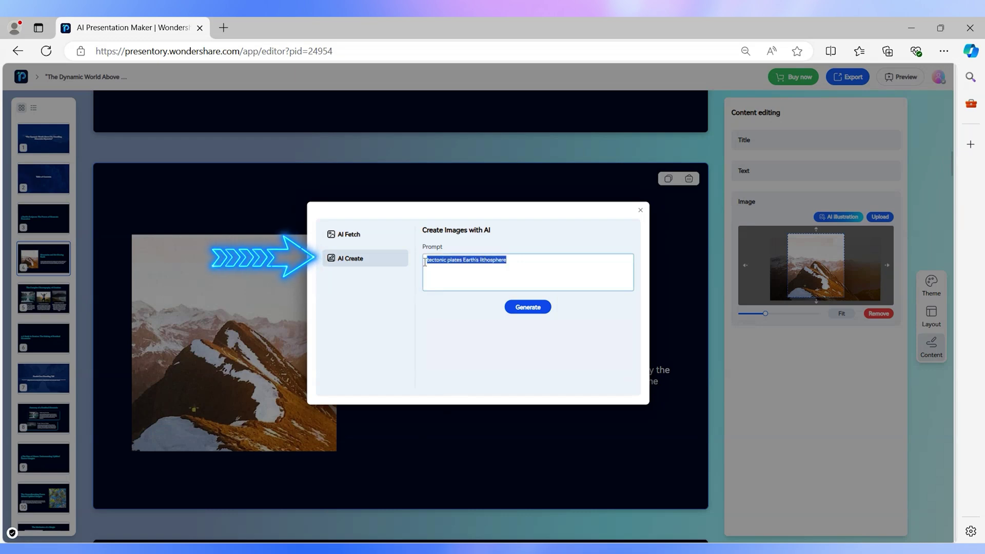
text(Mountain formati)
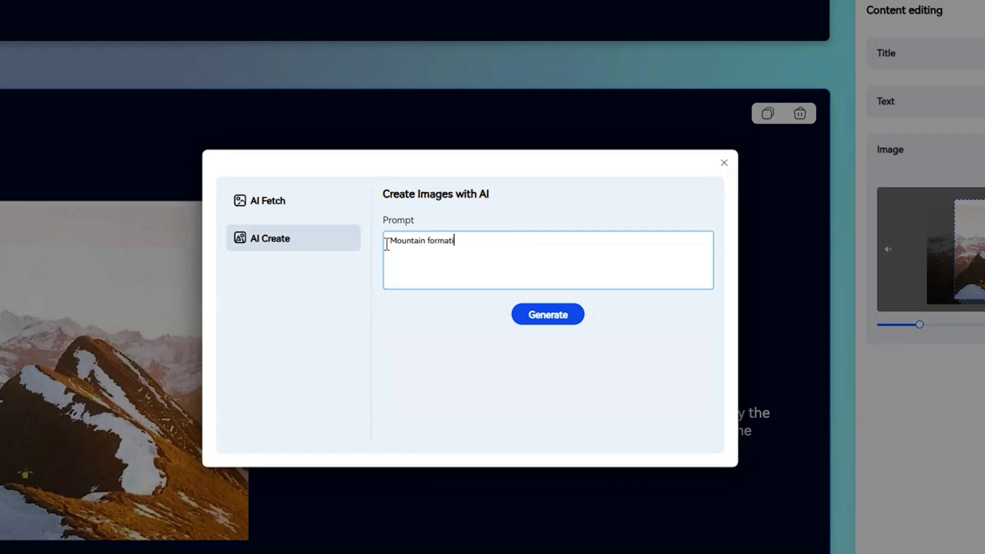
text(on,)
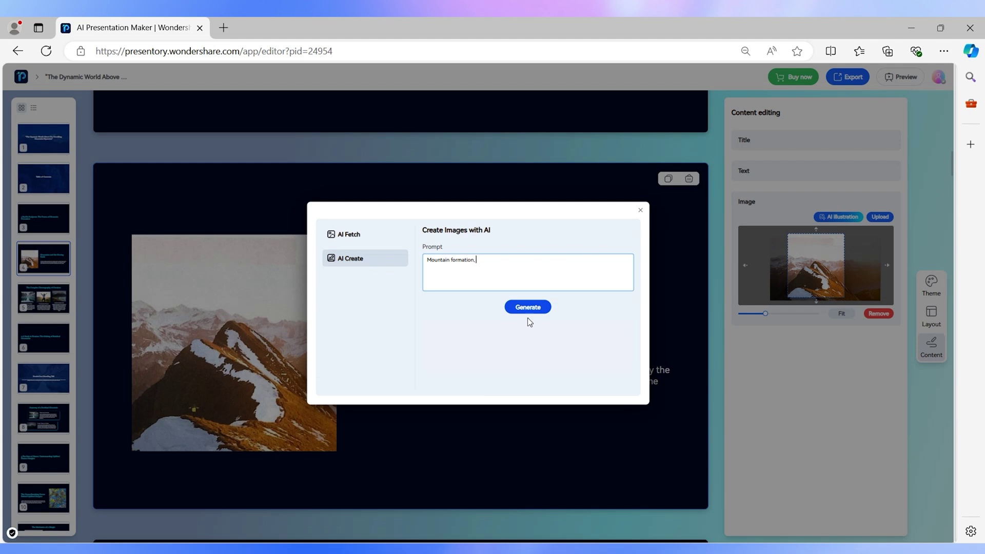
click(528, 307)
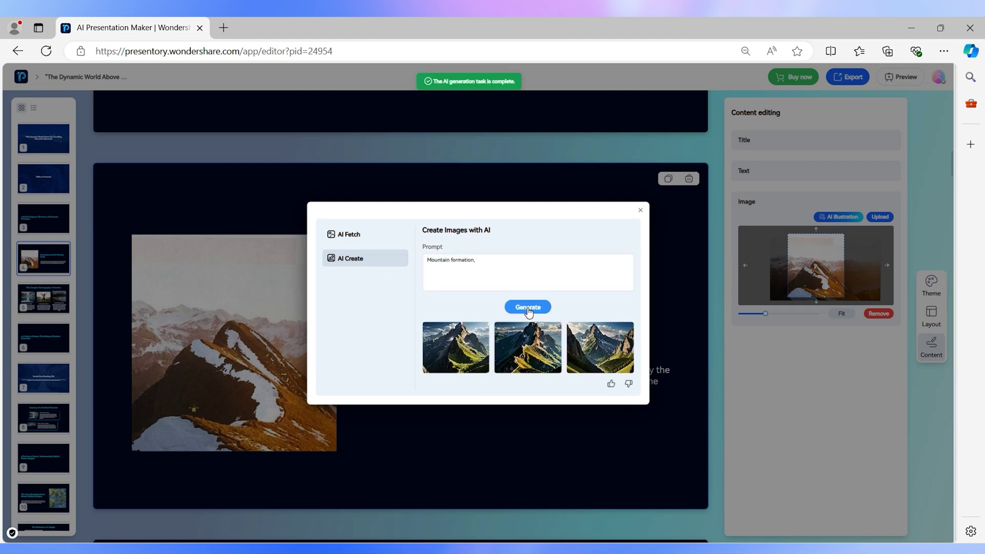
click(532, 356)
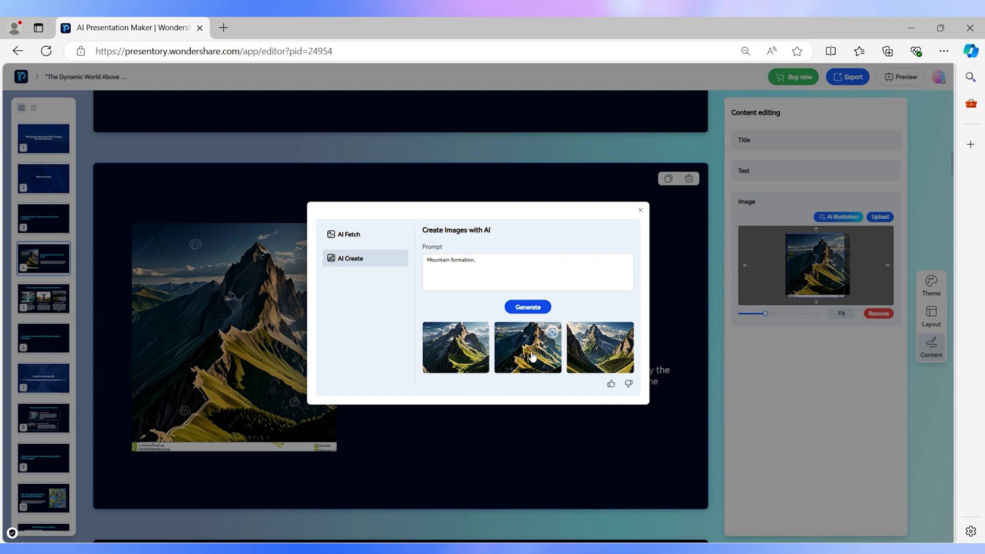
click(590, 361)
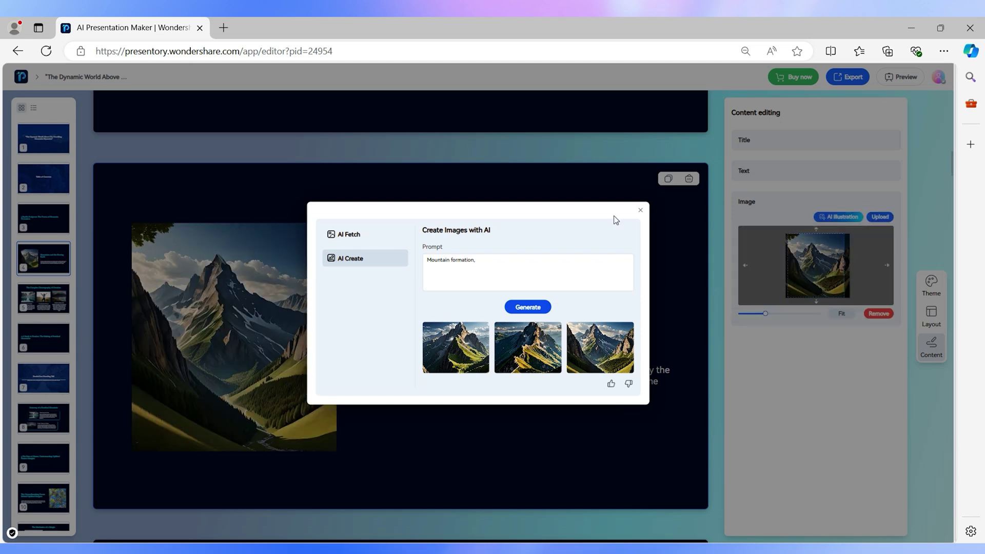
click(642, 211)
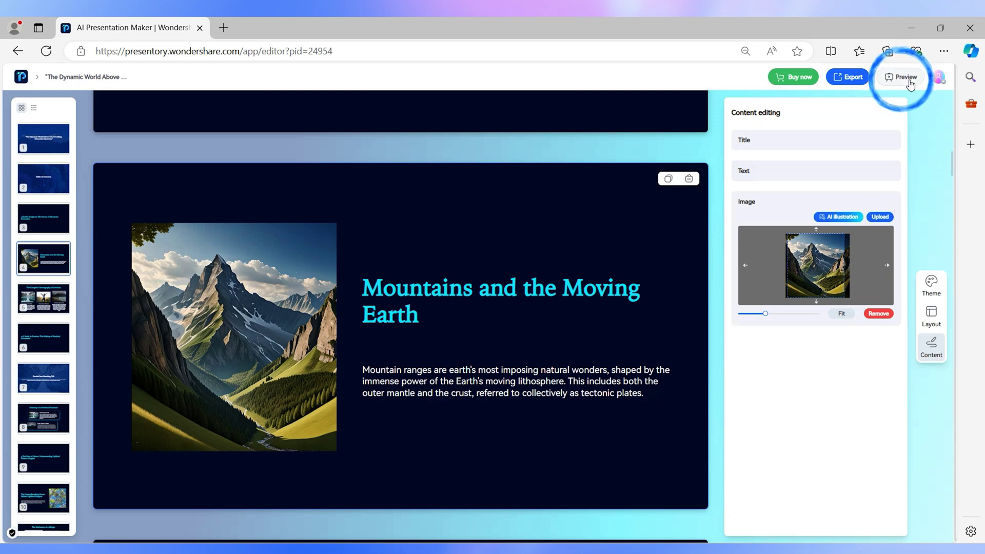
click(905, 77)
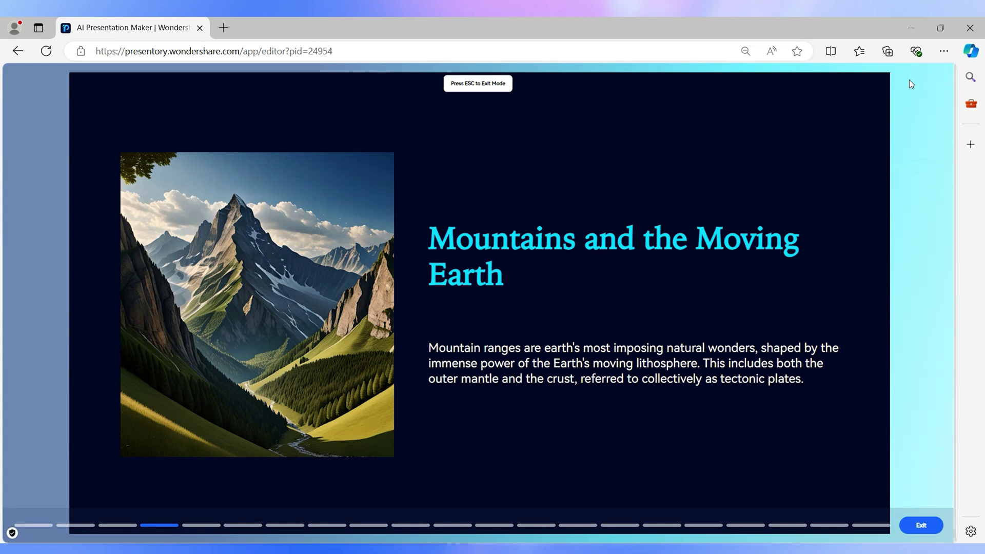
Step the preview through the slides to Anatomy of a Residual Mountain, then exit preview.
mouse_move(870, 303)
click(883, 303)
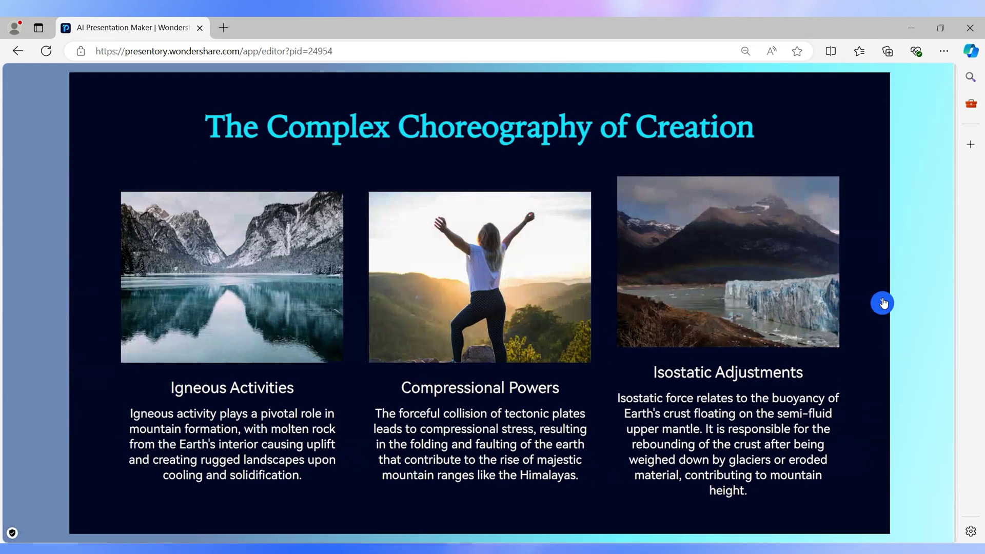
click(883, 303)
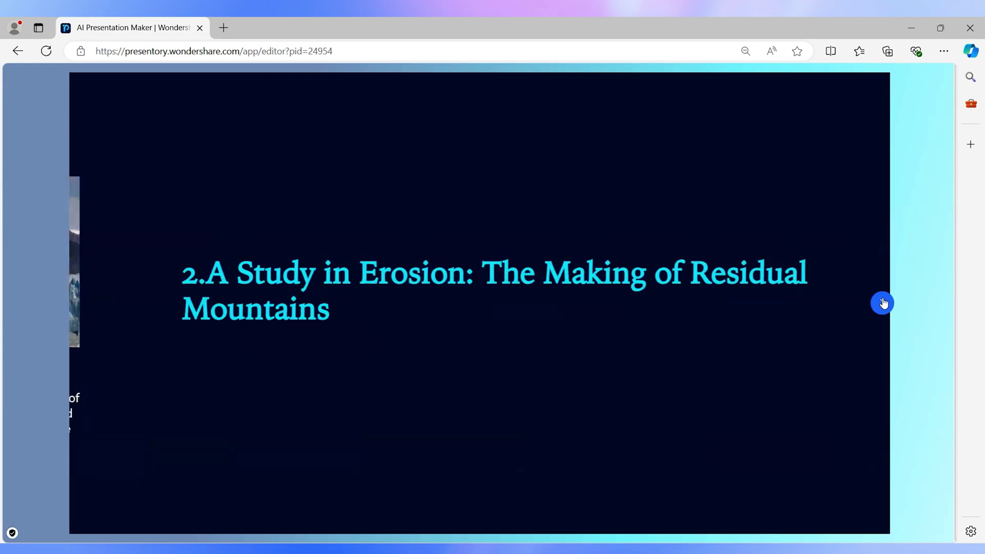
click(882, 304)
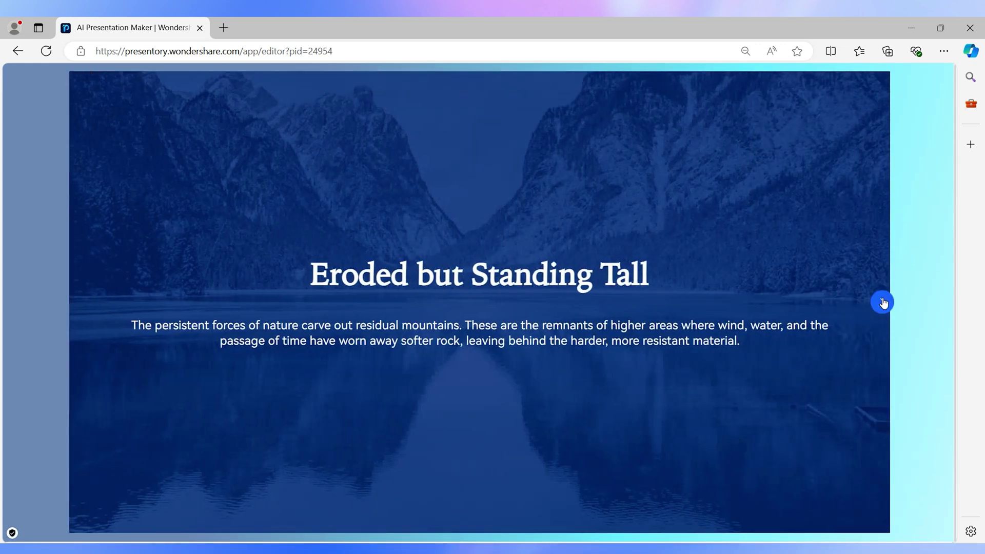
click(883, 303)
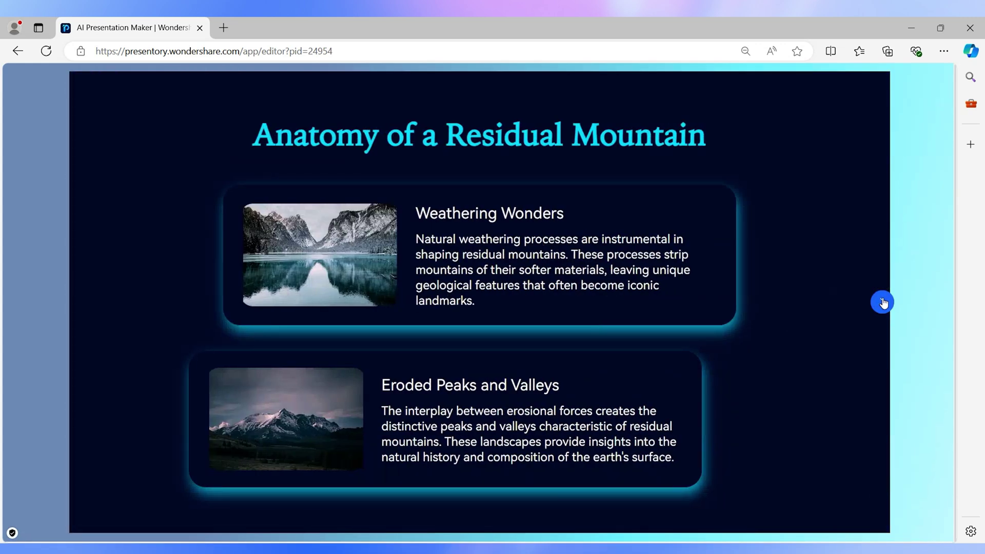
click(882, 303)
key(Escape)
Export the mountains deck as a PowerPoint file.
click(856, 80)
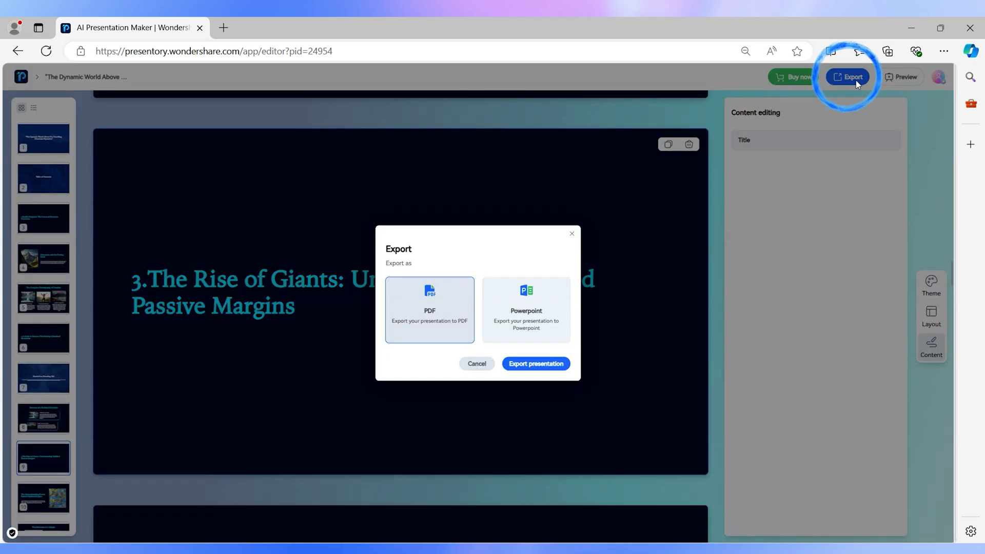
click(555, 329)
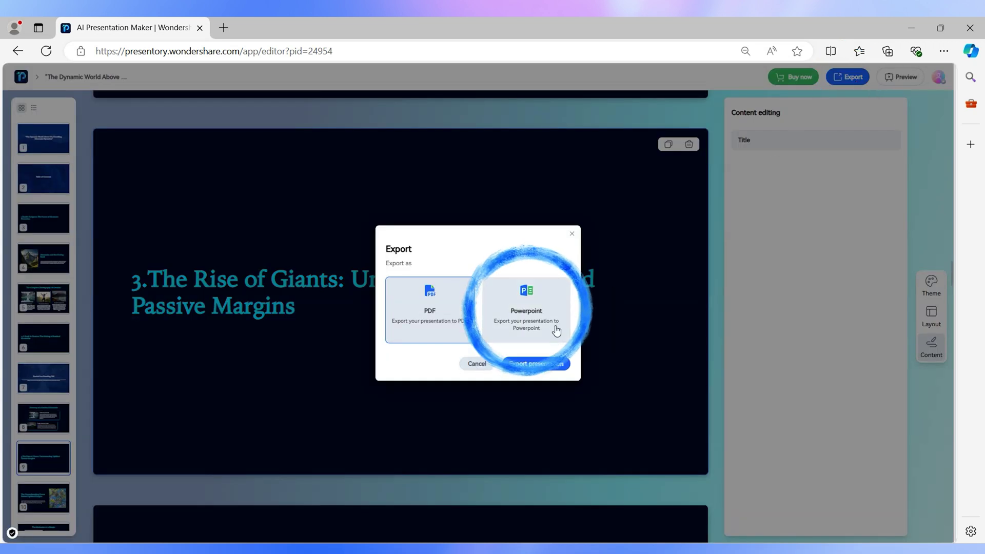
click(536, 363)
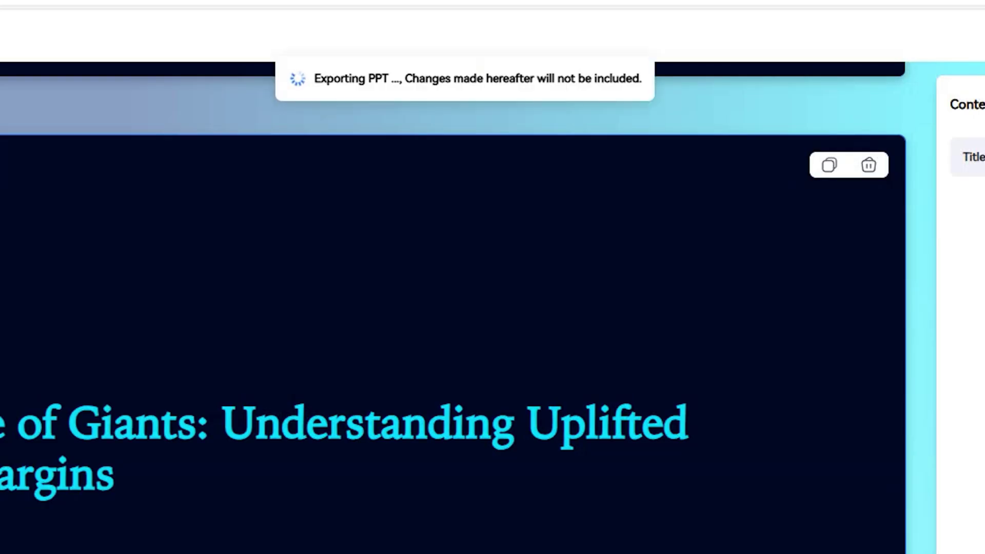